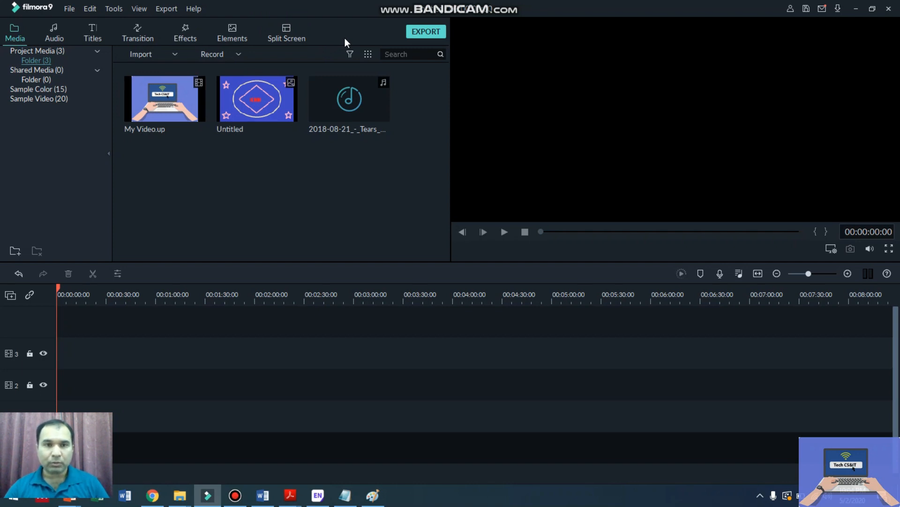
# Look through the included Tender & Sentimental music tracks and the title presets.
pyautogui.click(89, 25)
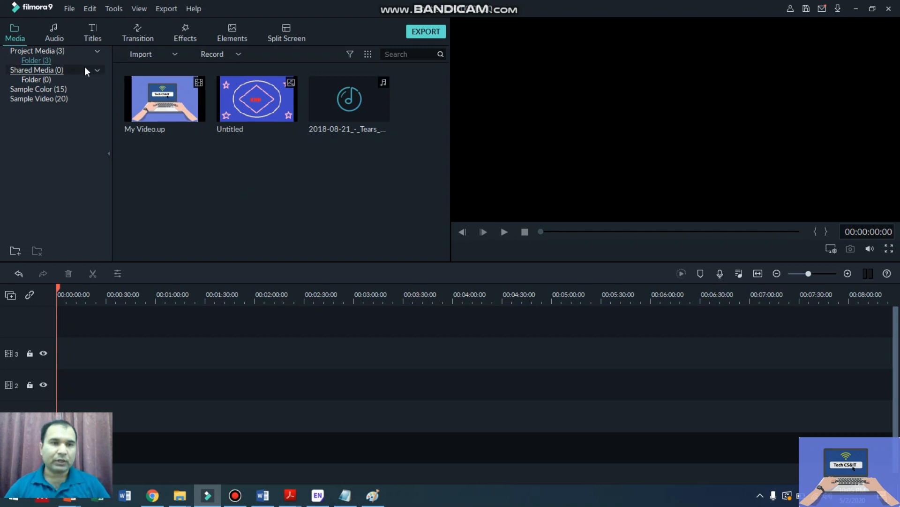
pyautogui.click(61, 35)
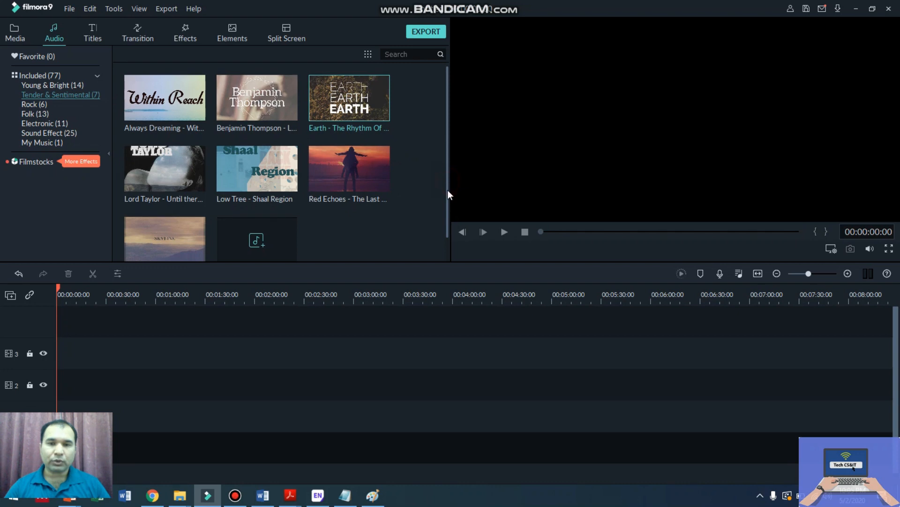
pyautogui.scroll(-1, 448, 195)
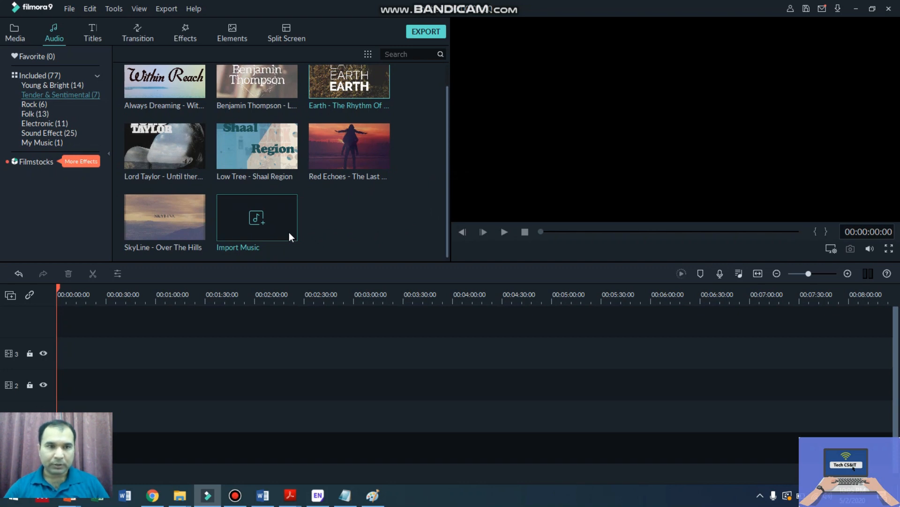
pyautogui.click(97, 38)
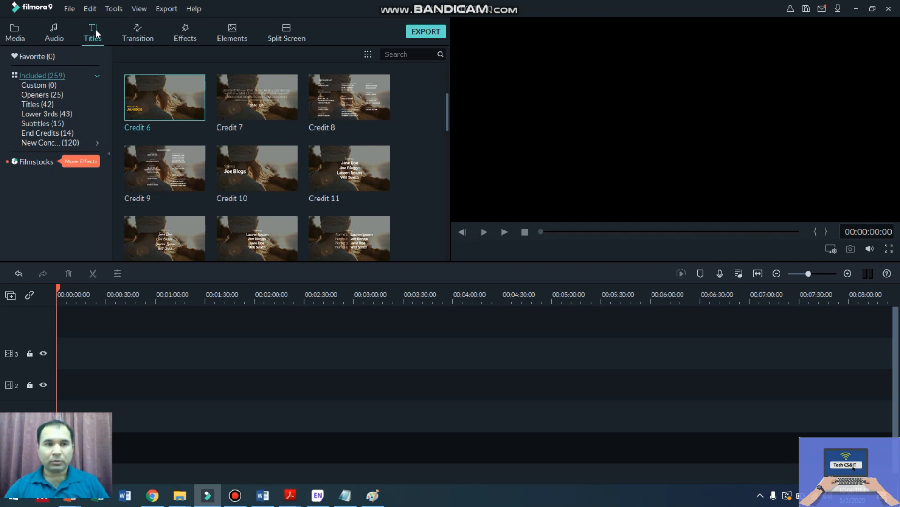
# Import the Record video from the Output folder into the project media.
pyautogui.click(21, 37)
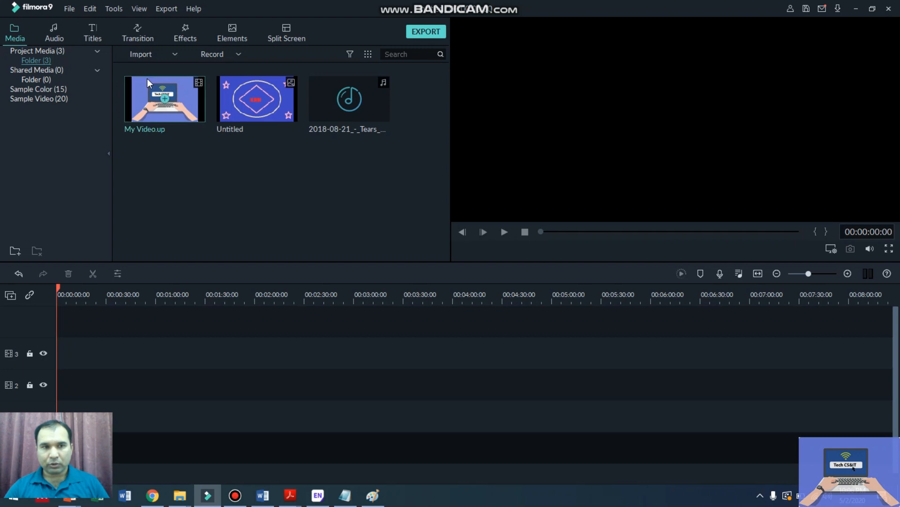
pyautogui.click(175, 54)
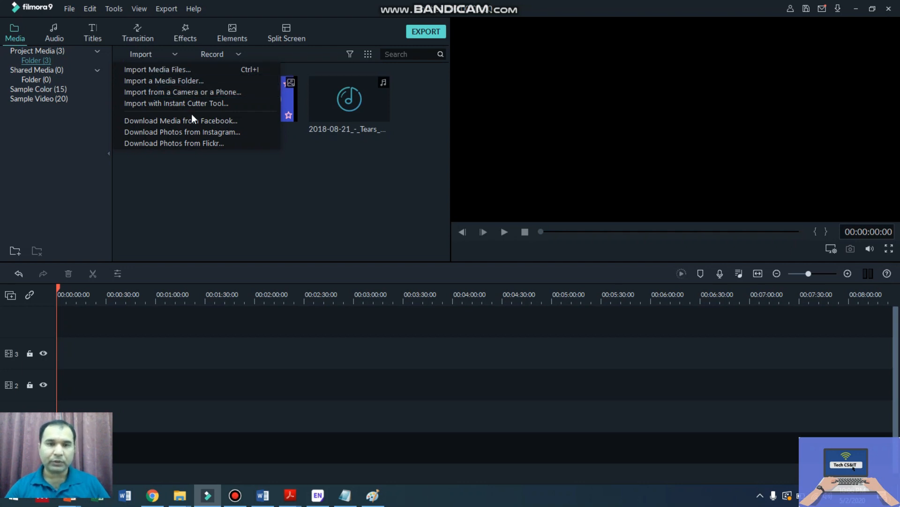
pyautogui.click(189, 69)
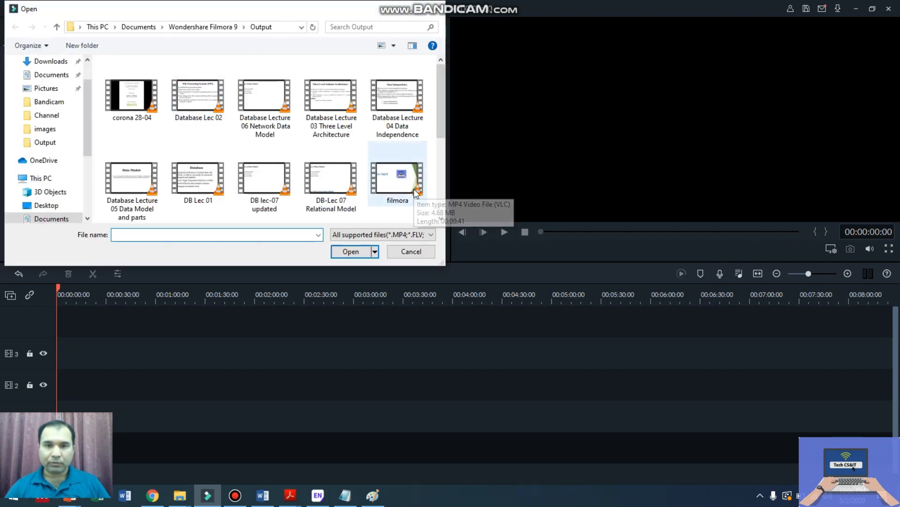
pyautogui.click(416, 194)
pyautogui.moveTo(438, 139); pyautogui.dragTo(435, 170)
pyautogui.click(387, 168)
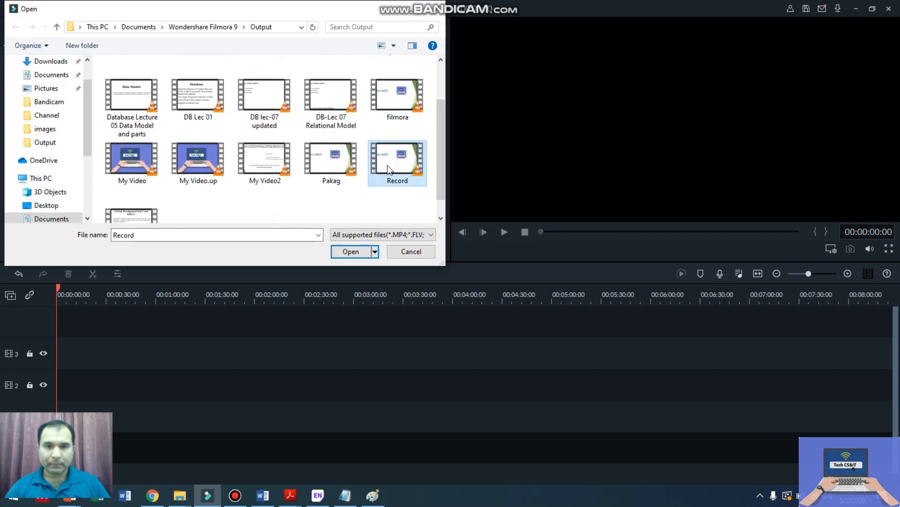
pyautogui.click(351, 253)
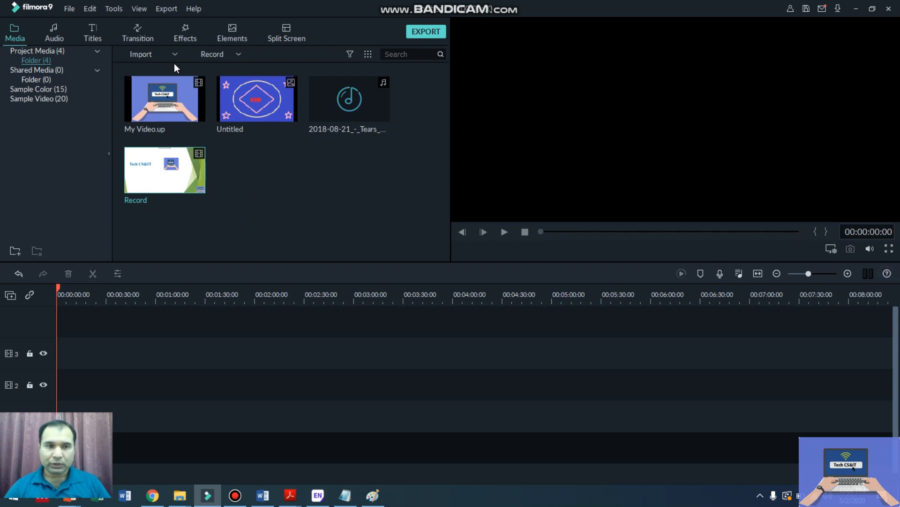
# Delete the Record video from the project media and confirm the deletion.
pyautogui.rightClick(158, 160)
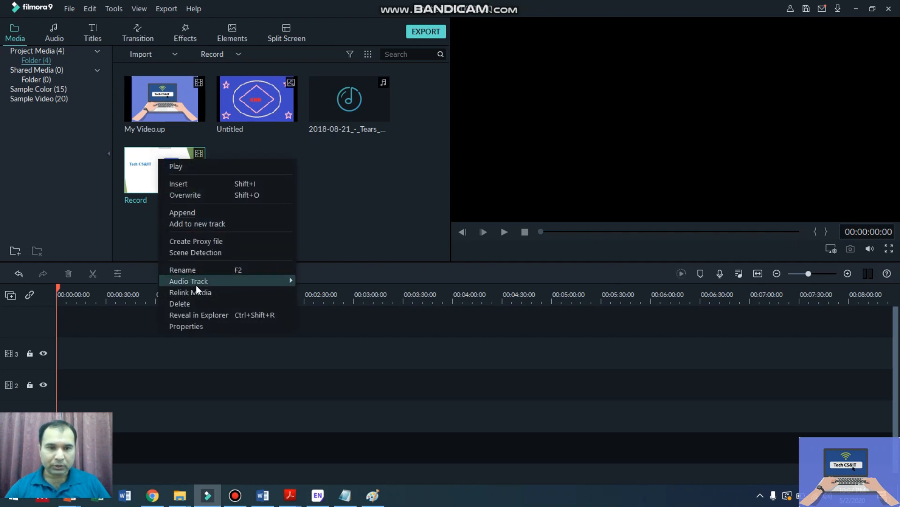
pyautogui.click(201, 301)
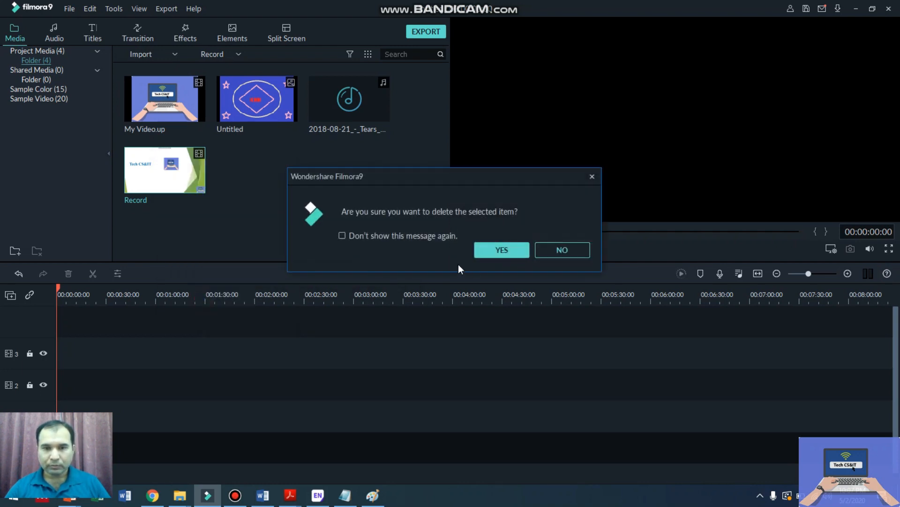
pyautogui.click(491, 255)
# Switch to the File Explorer window showing the Output folder and bring its Record video into the project media.
pyautogui.moveTo(193, 494)
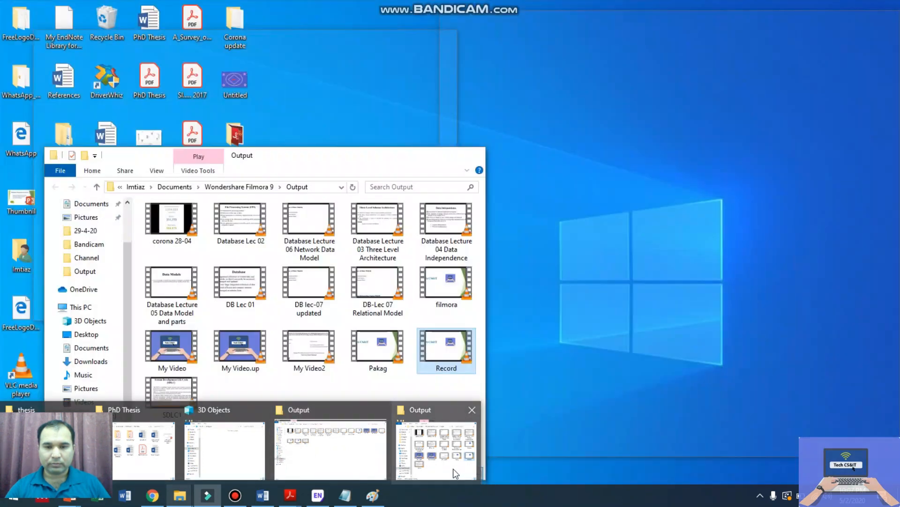
pyautogui.click(453, 473)
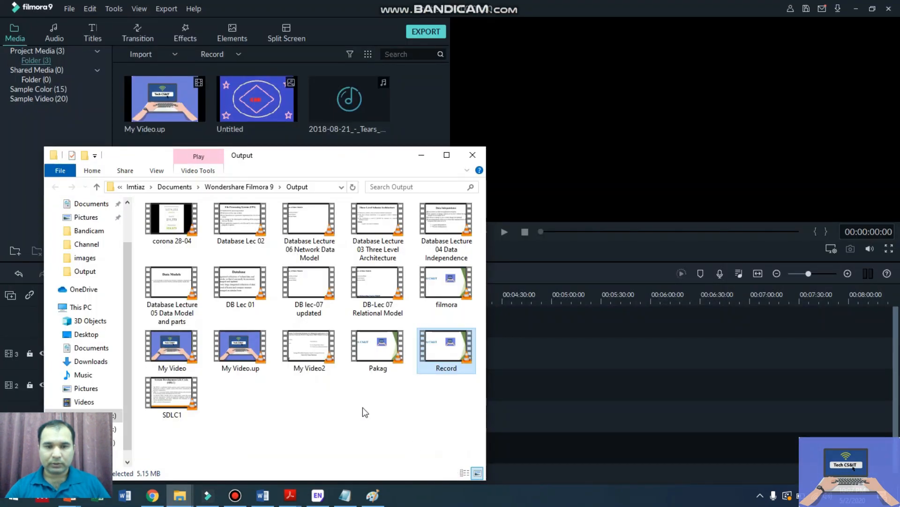
pyautogui.moveTo(451, 340); pyautogui.dragTo(317, 115)
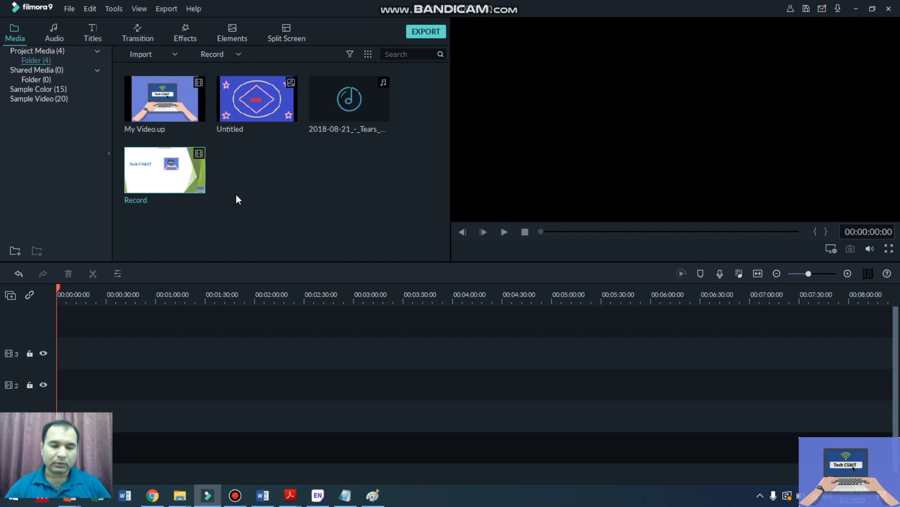
# Place the Record clip on the first video track and move both the clip and the playhead to the timeline's start.
pyautogui.moveTo(194, 184)
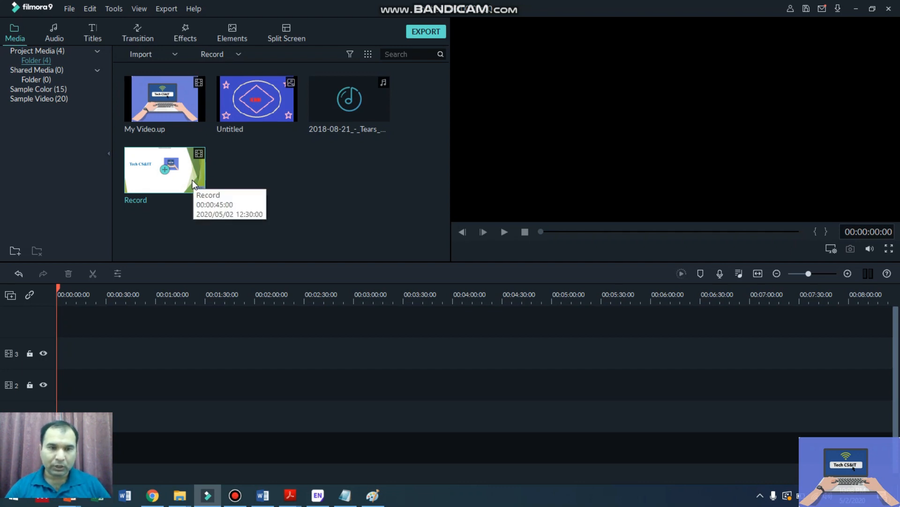
pyautogui.moveTo(187, 165); pyautogui.dragTo(102, 416)
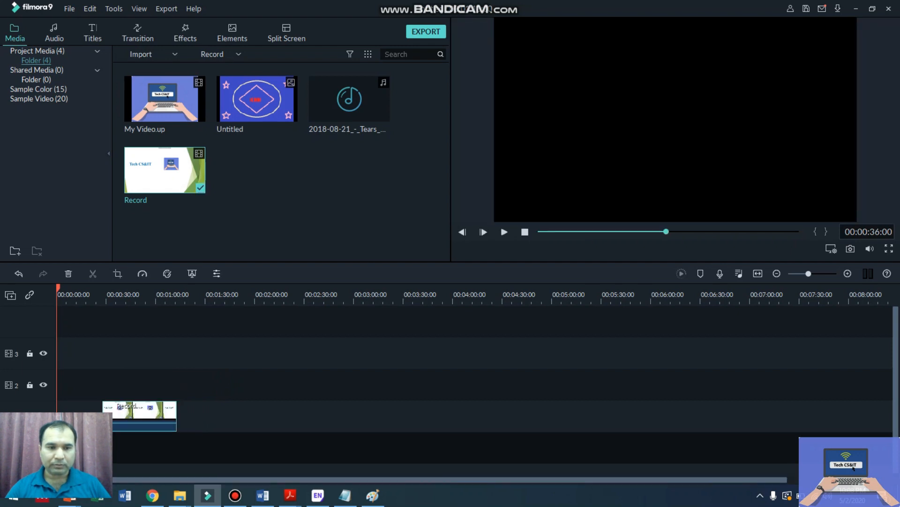
pyautogui.moveTo(154, 426); pyautogui.dragTo(126, 422)
pyautogui.doubleClick(125, 422)
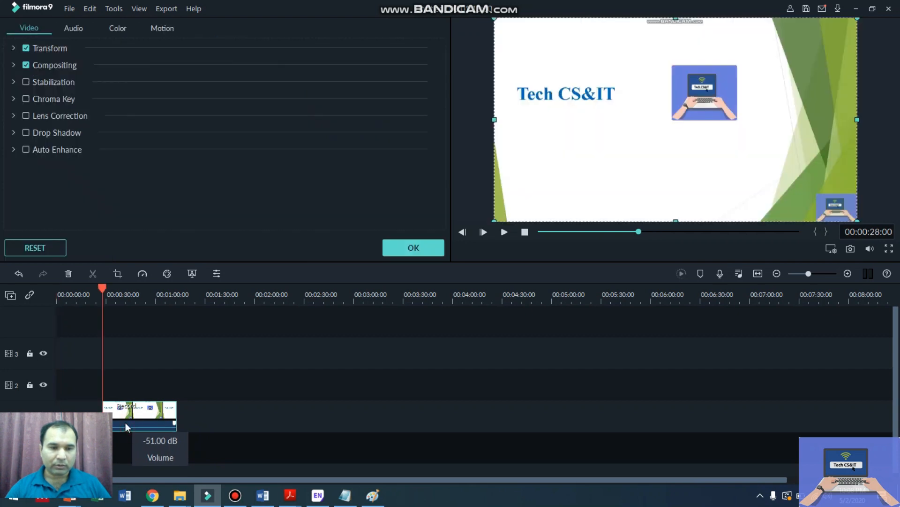
pyautogui.moveTo(103, 288); pyautogui.dragTo(67, 288)
pyautogui.moveTo(129, 424); pyautogui.dragTo(83, 423)
pyautogui.moveTo(67, 288); pyautogui.dragTo(56, 288)
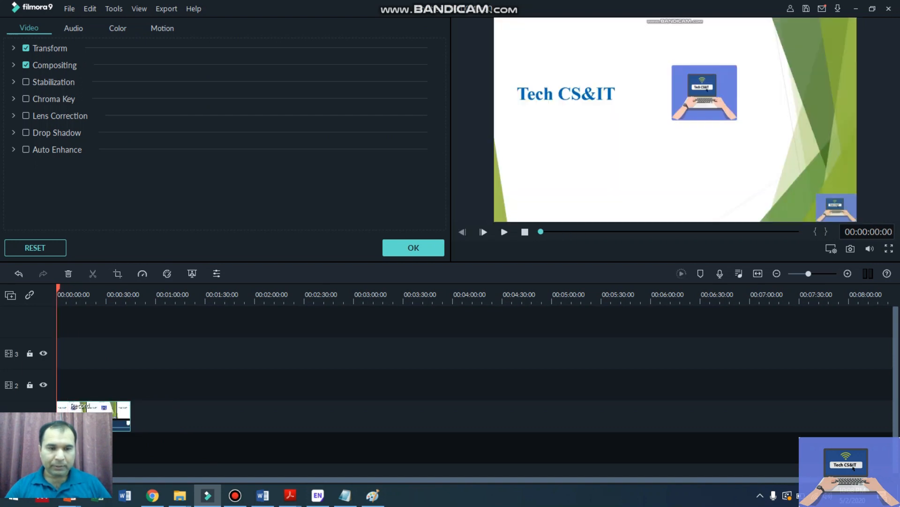
pyautogui.click(428, 246)
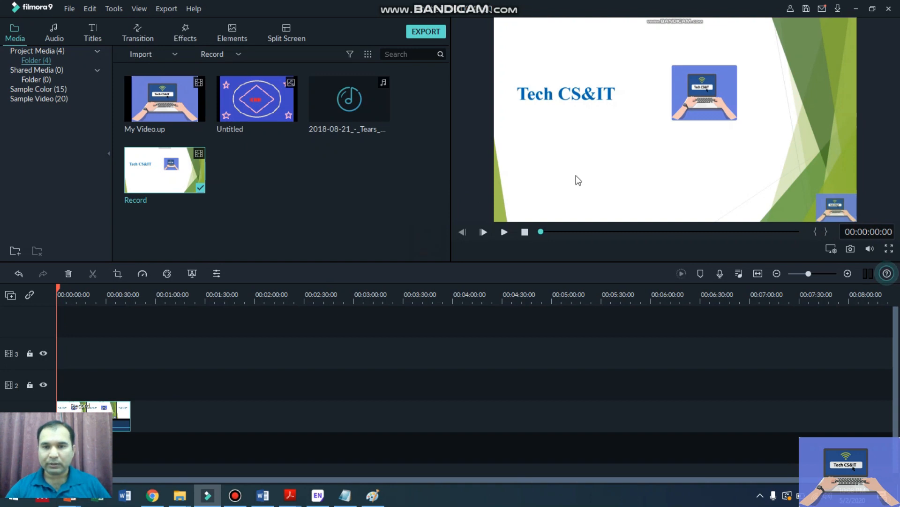
# Preview the opening of the Record clip, pause it, and return the playhead to the timeline's start.
pyautogui.click(506, 231)
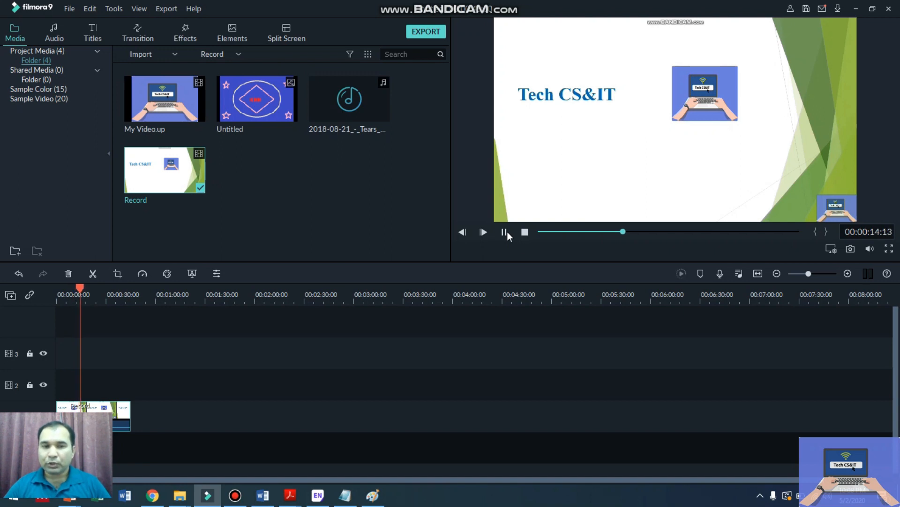
pyautogui.click(507, 232)
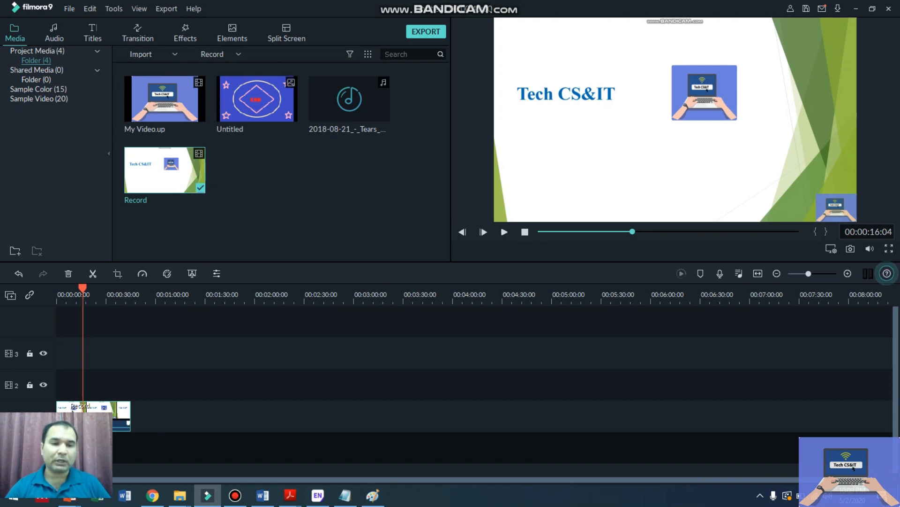
pyautogui.press('Home')
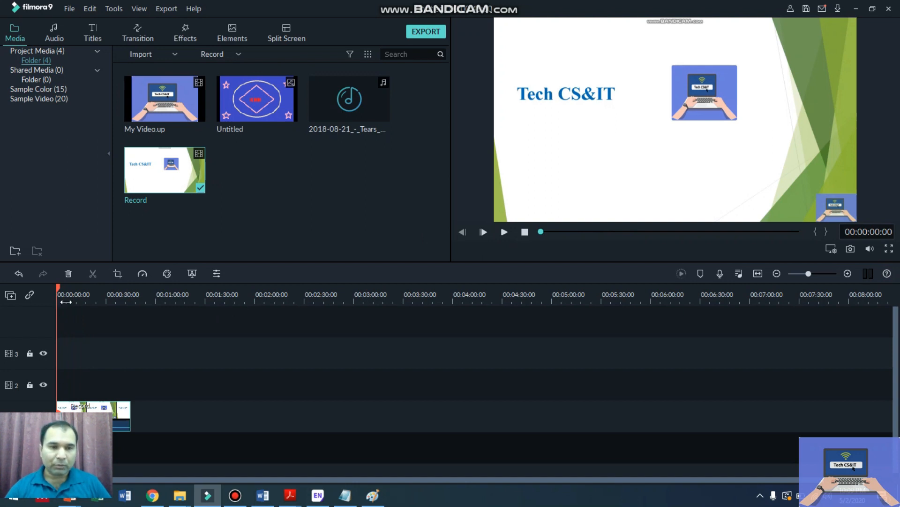
# Play the Record clip up to 00:00:07:12, pause there, and split it at the playhead.
pyautogui.click(504, 232)
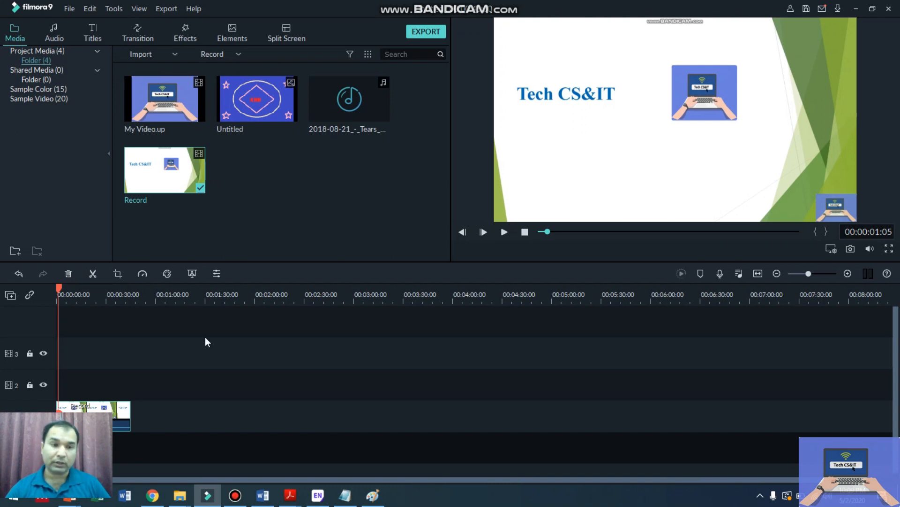
pyautogui.click(503, 236)
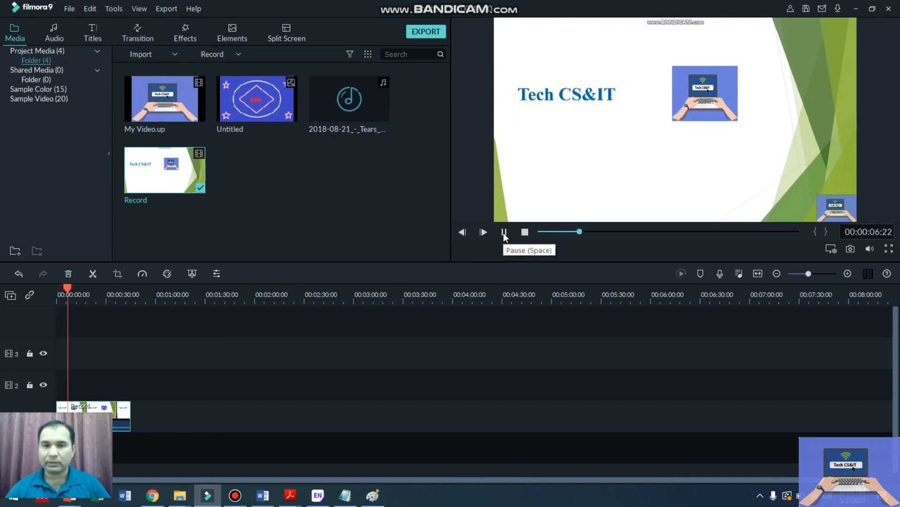
pyautogui.click(503, 234)
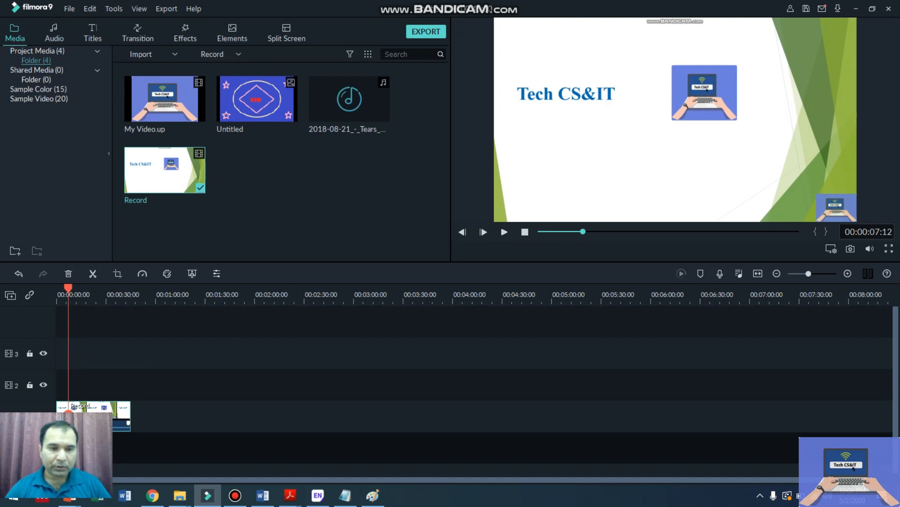
pyautogui.click(93, 274)
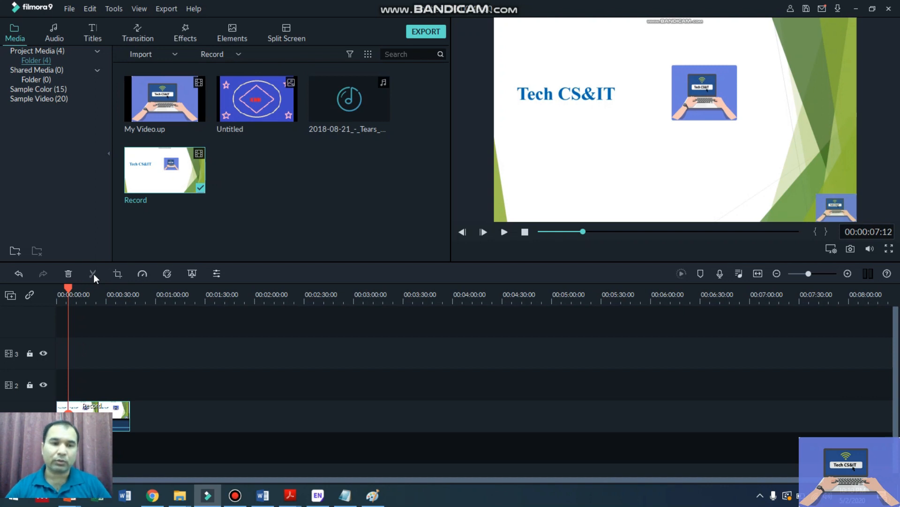
# Delete the segment before the split, undoing a mistaken deletion of the segment after it.
pyautogui.click(69, 274)
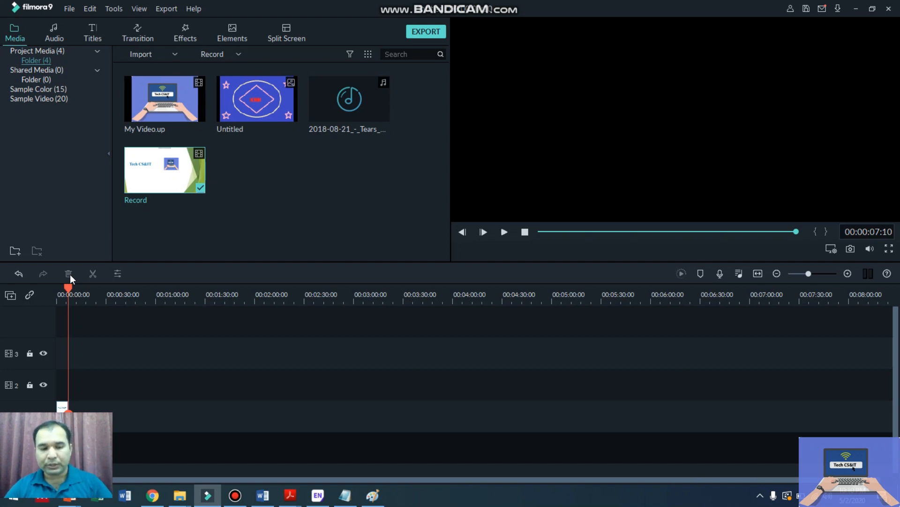
pyautogui.hotkey('ctrl', 'z')
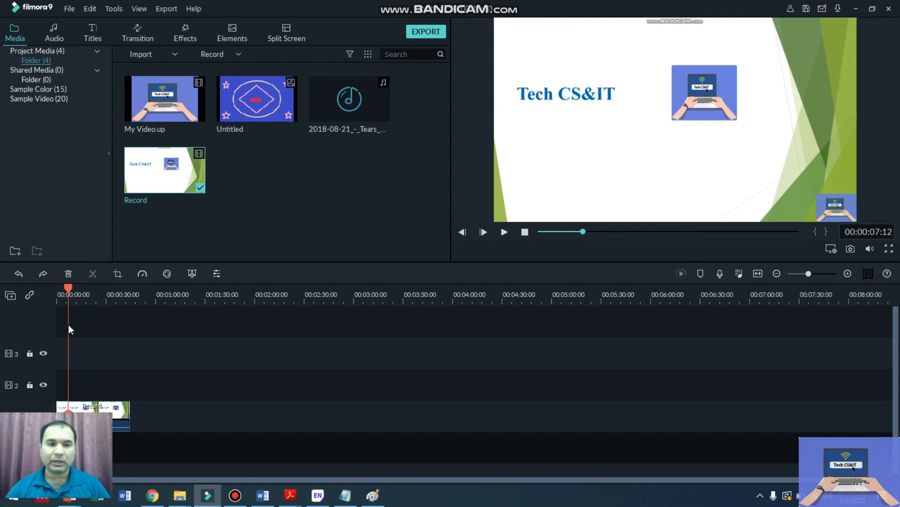
pyautogui.click(67, 274)
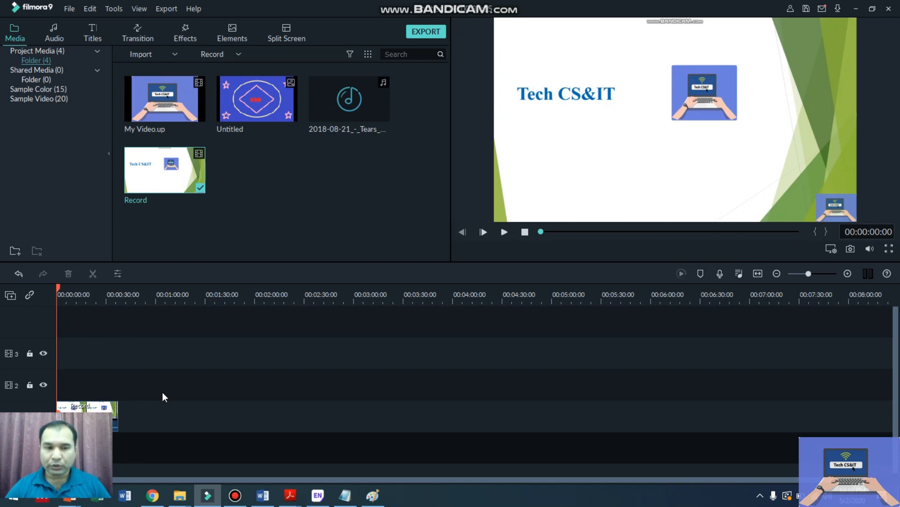
# Play the remaining Record clip up to 00:00:15:16, pause there, and split it at the playhead.
pyautogui.click(505, 232)
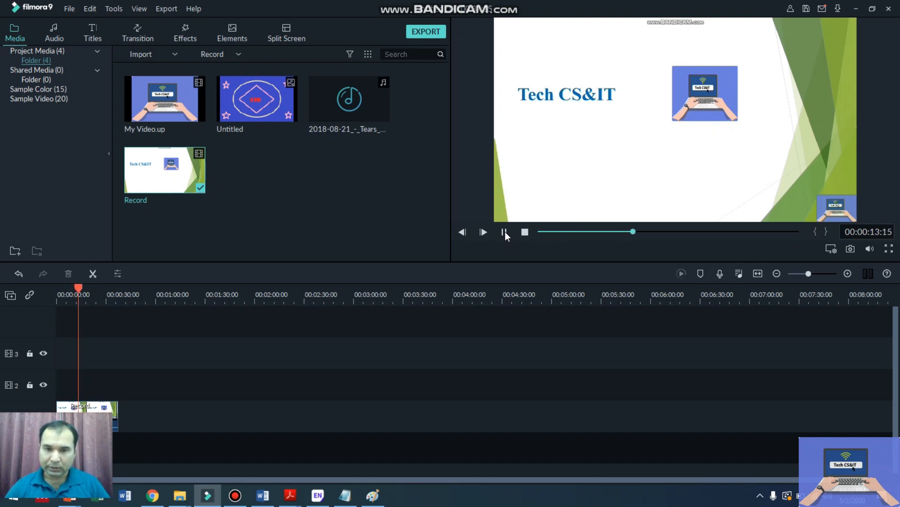
pyautogui.click(504, 232)
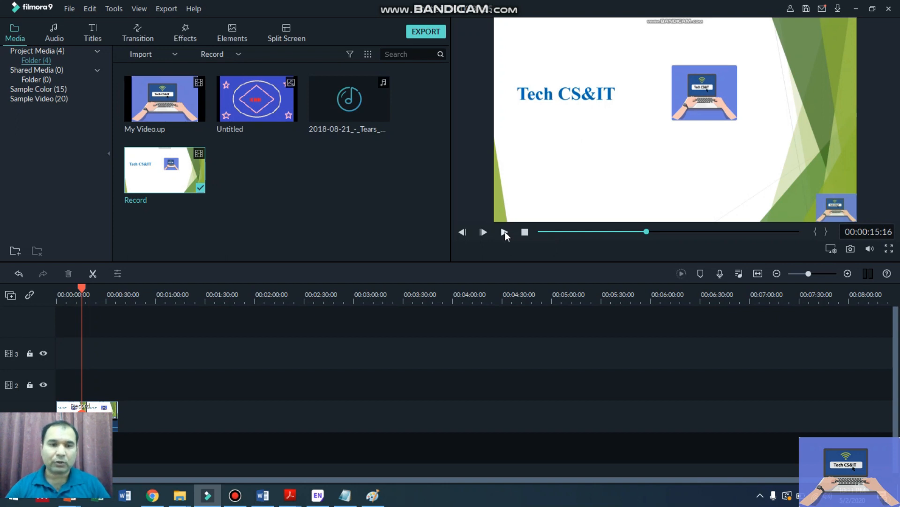
pyautogui.click(92, 271)
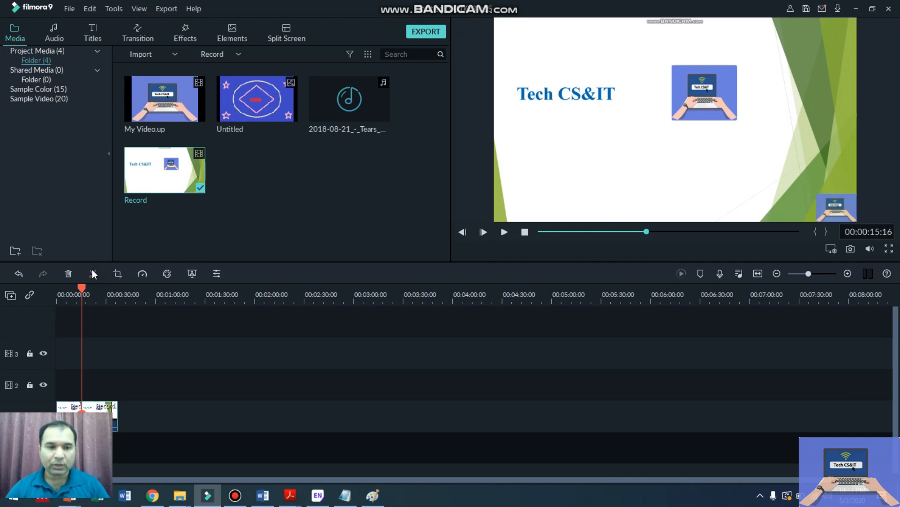
# Move the second Record segment away from the first to leave a gap on the track, and play through the gap.
pyautogui.moveTo(102, 403); pyautogui.dragTo(120, 409)
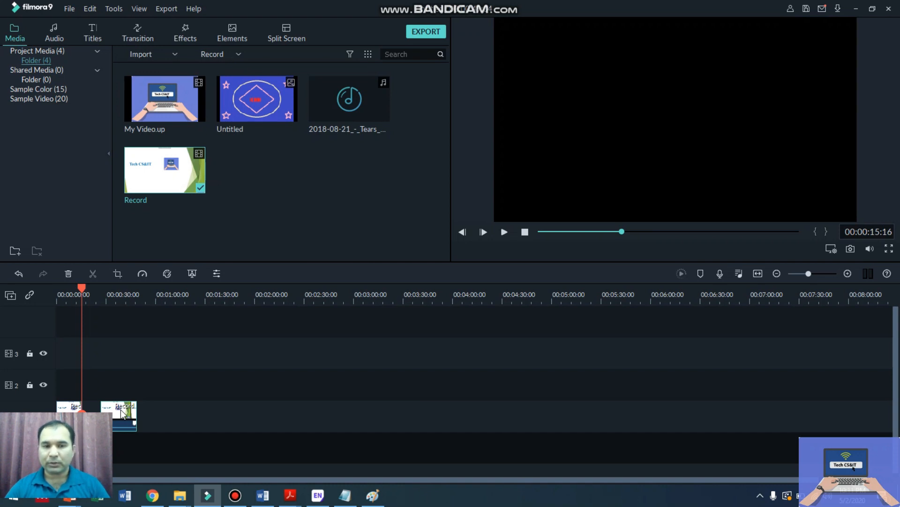
pyautogui.moveTo(117, 411)
pyautogui.mouseDown()
pyautogui.moveTo(96, 416)
pyautogui.moveTo(110, 413)
pyautogui.mouseUp()
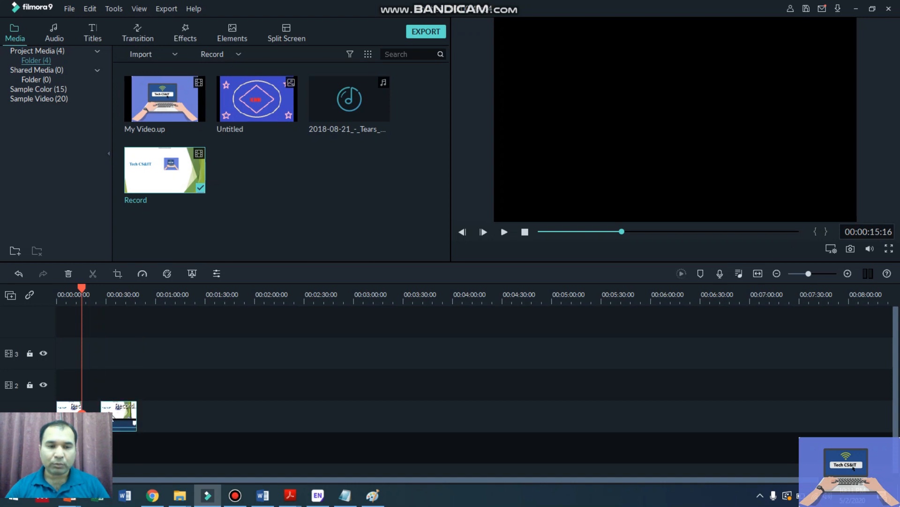
pyautogui.click(505, 232)
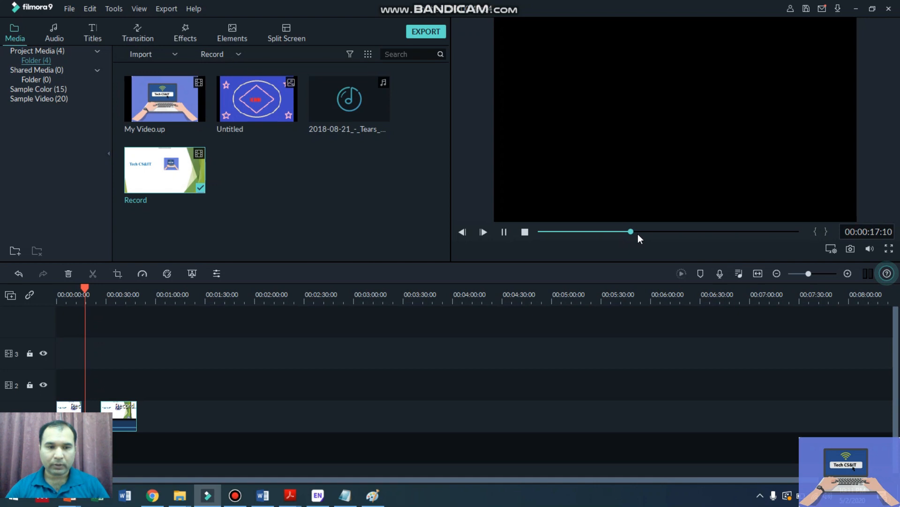
# Skip ahead into the second Record segment, split it at 00:00:33:04, and delete the part before the split.
pyautogui.click(654, 233)
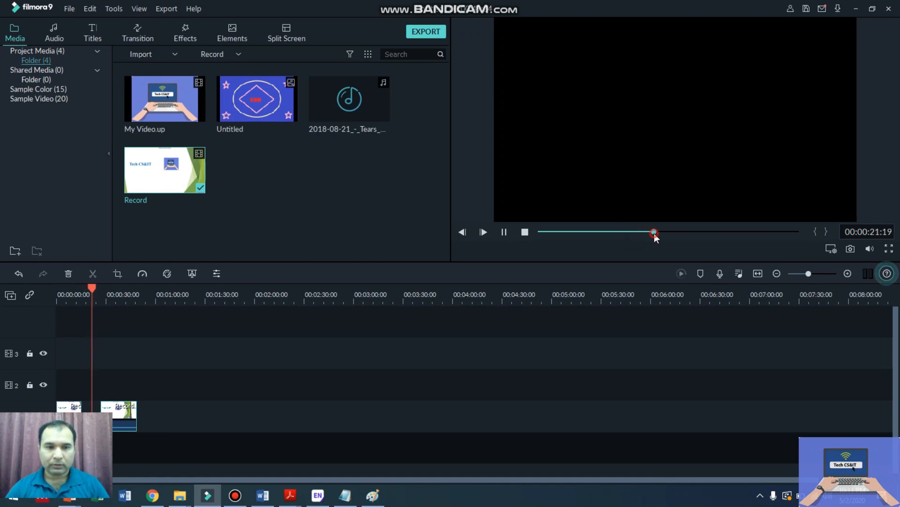
pyautogui.click(671, 232)
pyautogui.click(688, 232)
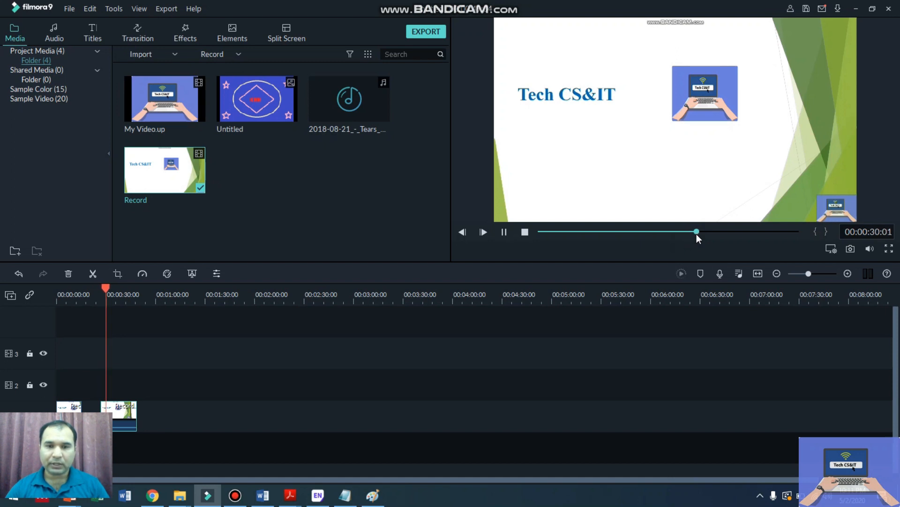
pyautogui.click(505, 232)
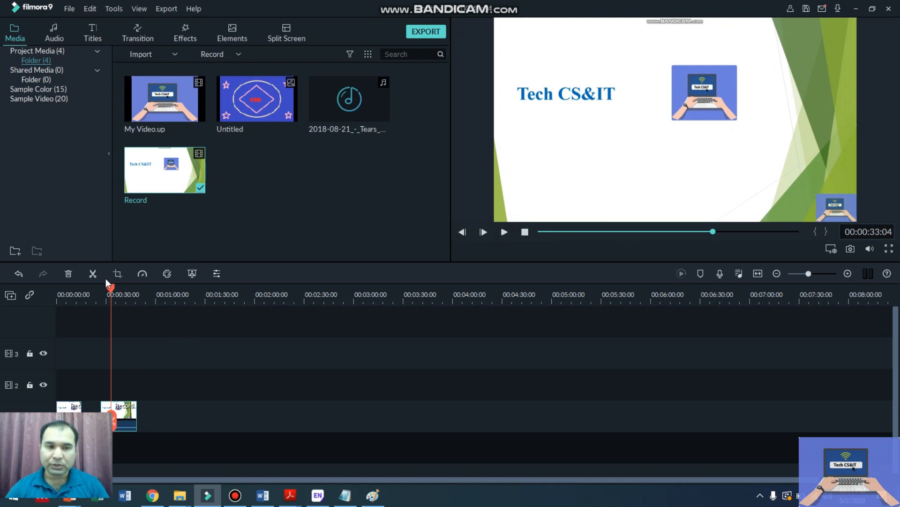
pyautogui.click(92, 274)
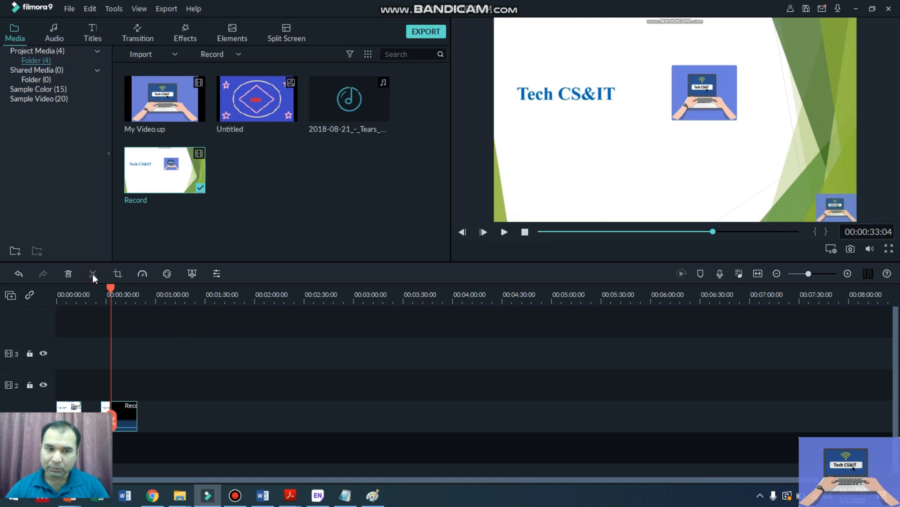
pyautogui.click(68, 275)
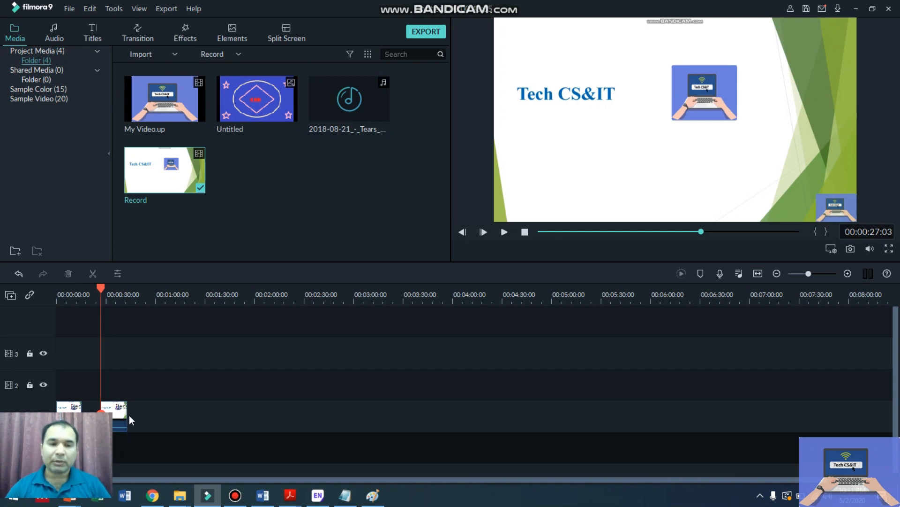
# Close the gap between the two remaining Record segments and delete both of them from the timeline.
pyautogui.moveTo(121, 412); pyautogui.dragTo(101, 412)
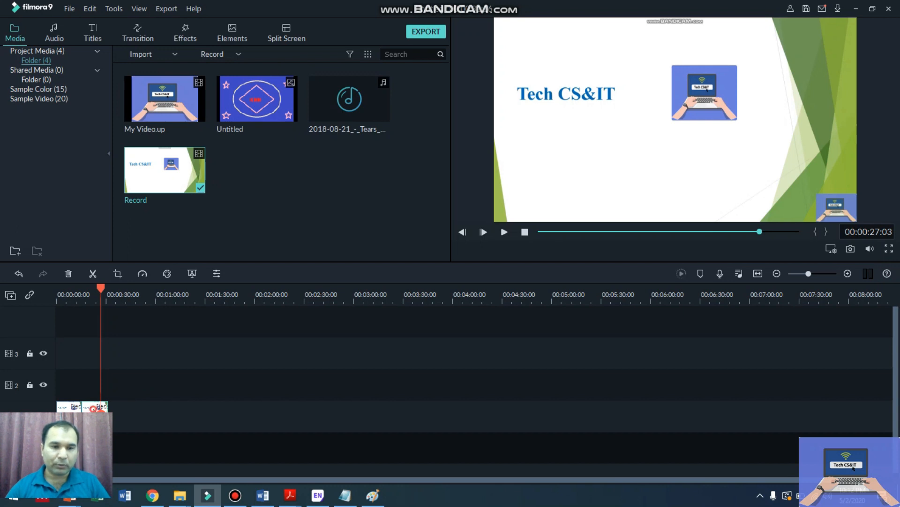
pyautogui.click(71, 275)
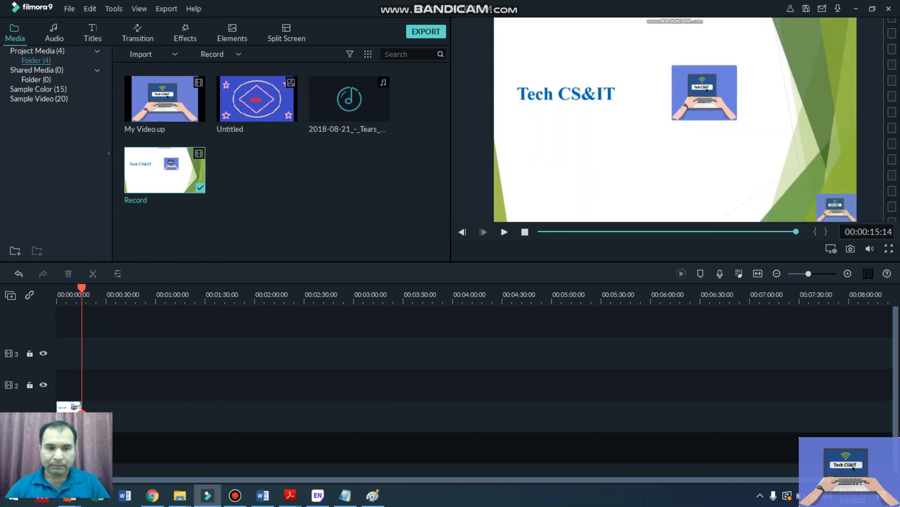
pyautogui.click(76, 407)
pyautogui.click(69, 275)
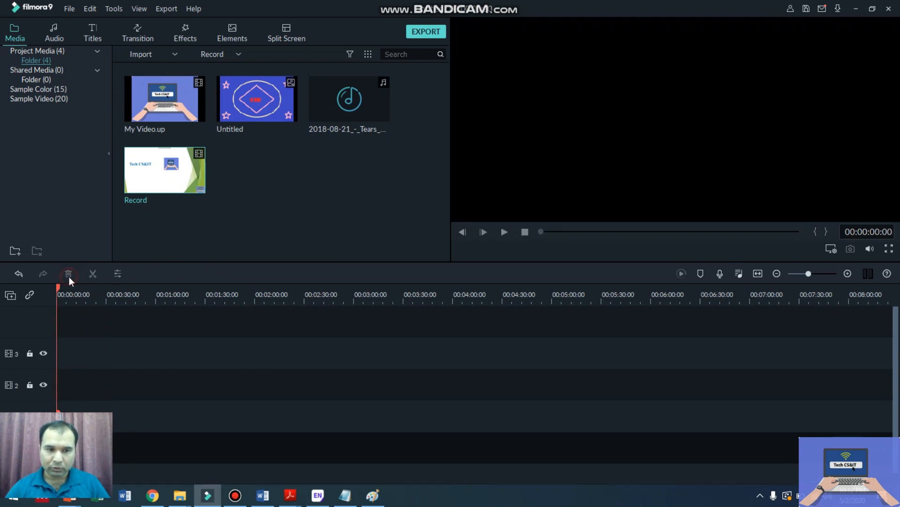
# Add the full Record clip to the first video track and place My Video.up directly in front of it at the timeline start.
pyautogui.moveTo(156, 173); pyautogui.dragTo(117, 415)
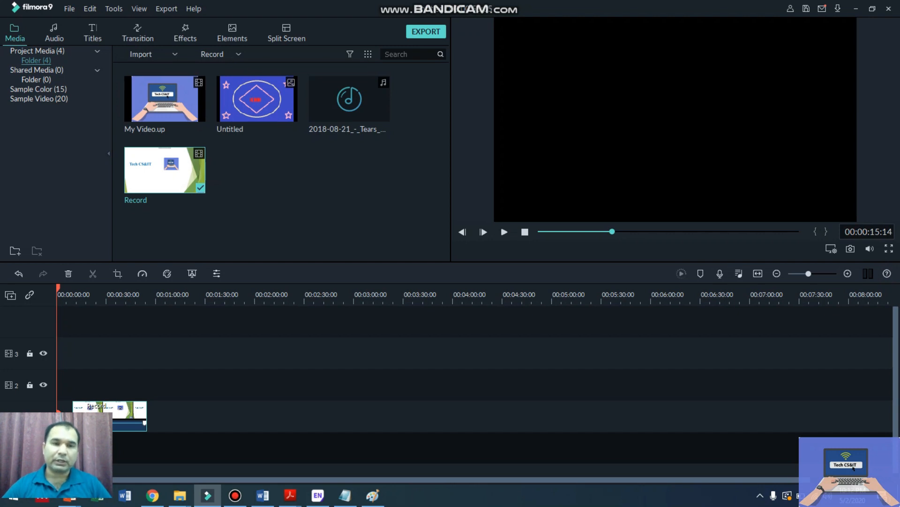
pyautogui.click(165, 109)
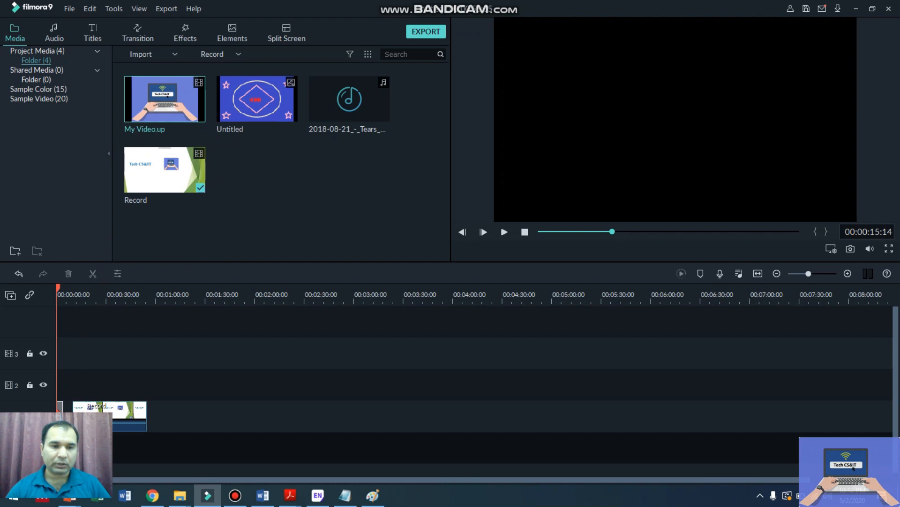
pyautogui.moveTo(59, 413); pyautogui.dragTo(100, 410)
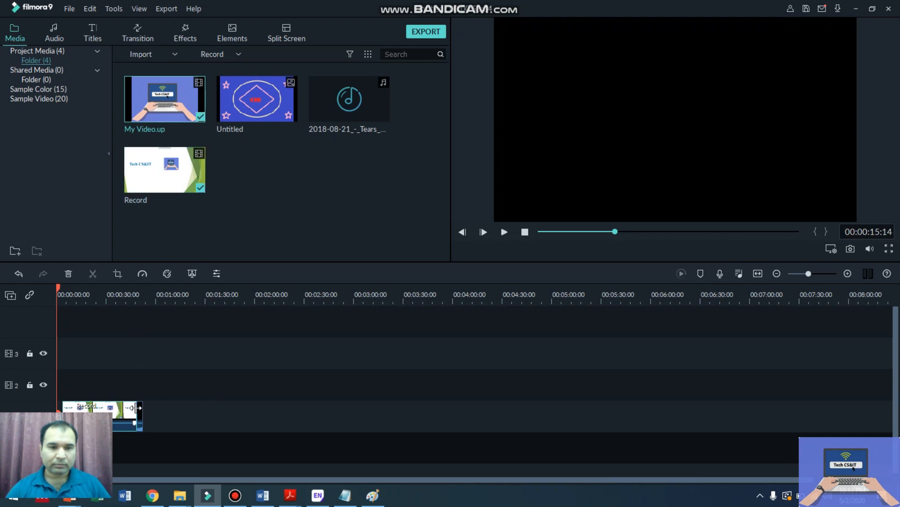
pyautogui.moveTo(140, 410); pyautogui.dragTo(59, 413)
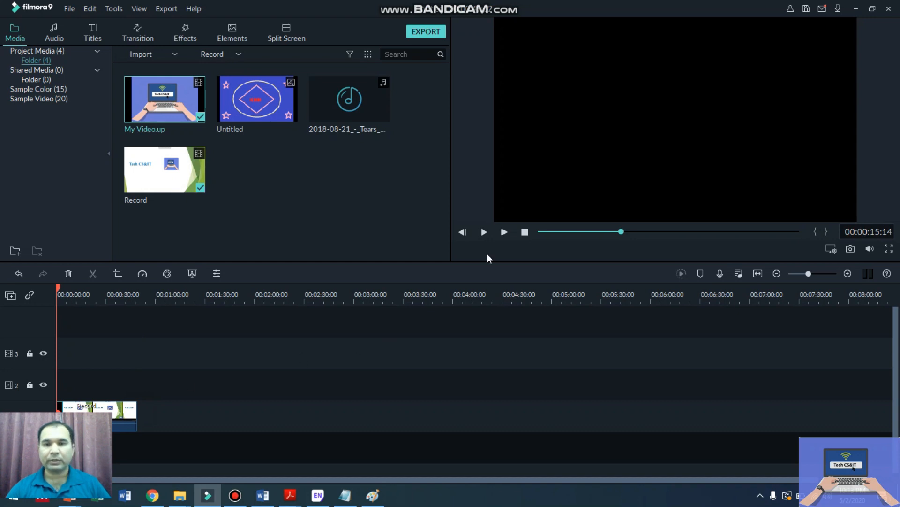
# Preview the transition from My Video.up to the Record clip twice from the start, pausing at 00:00:05:20.
pyautogui.click(504, 232)
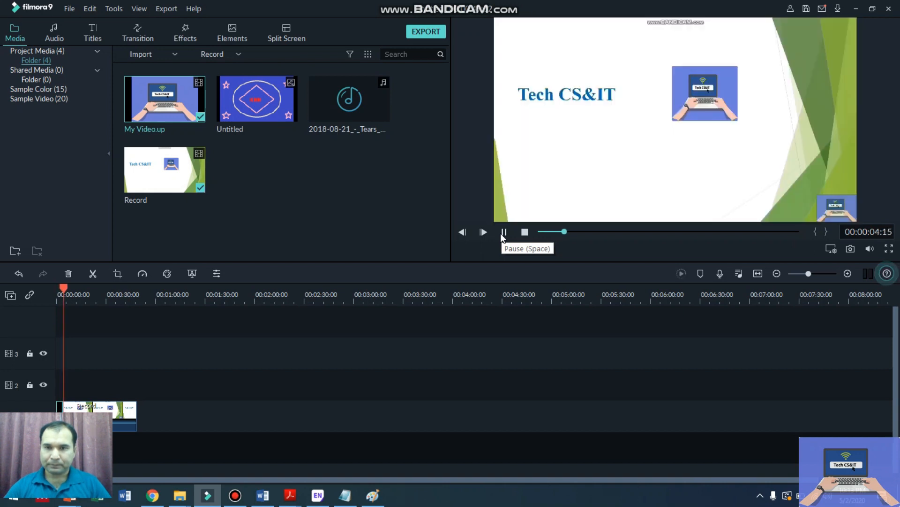
pyautogui.click(503, 235)
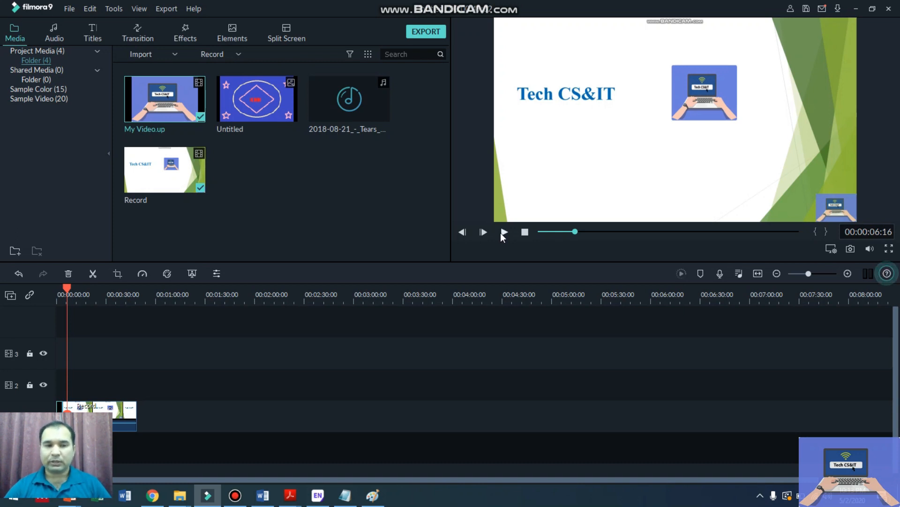
pyautogui.click(525, 232)
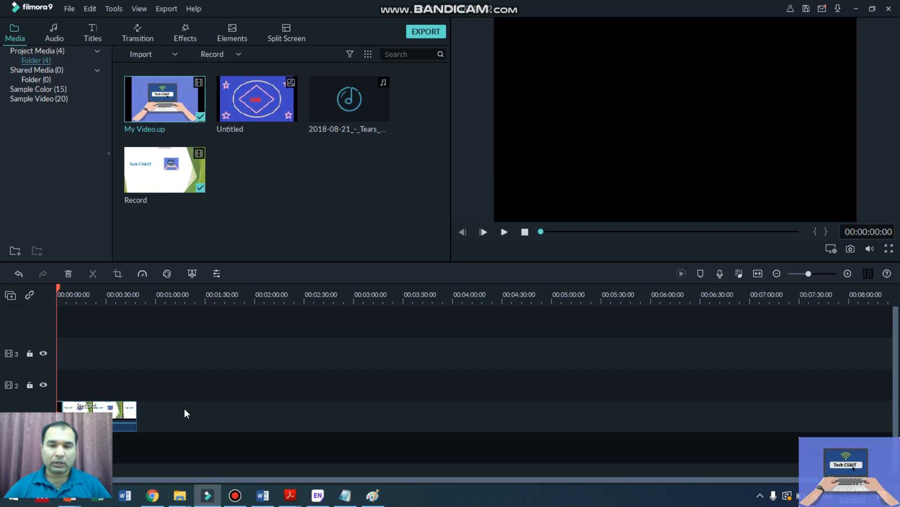
pyautogui.click(504, 232)
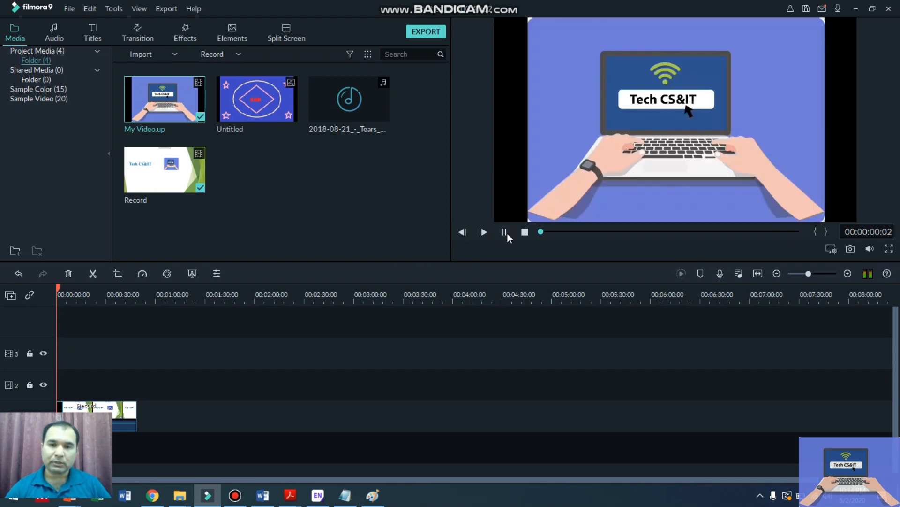
pyautogui.click(563, 230)
pyautogui.click(505, 232)
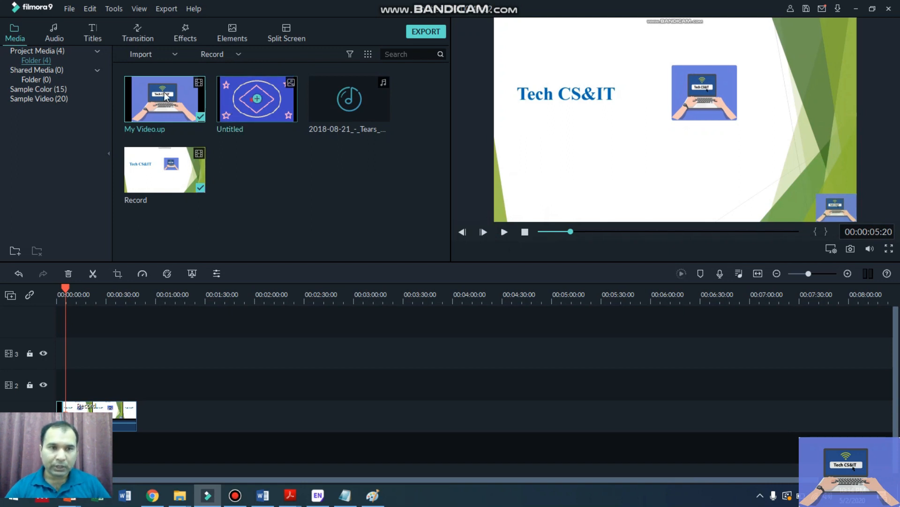
# Browse the included music categories and add the Tender & Sentimental track Earth - The Rhythm Of Memories to the start of the audio track.
pyautogui.click(60, 30)
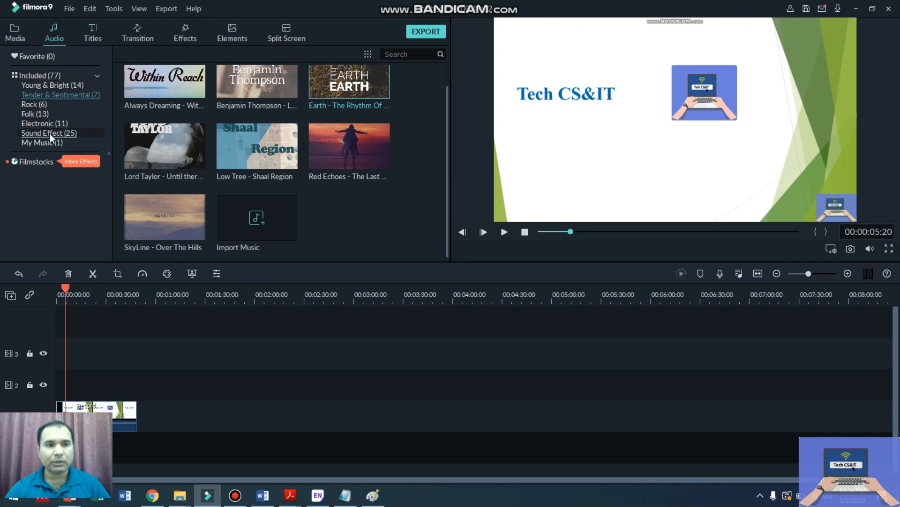
pyautogui.click(51, 107)
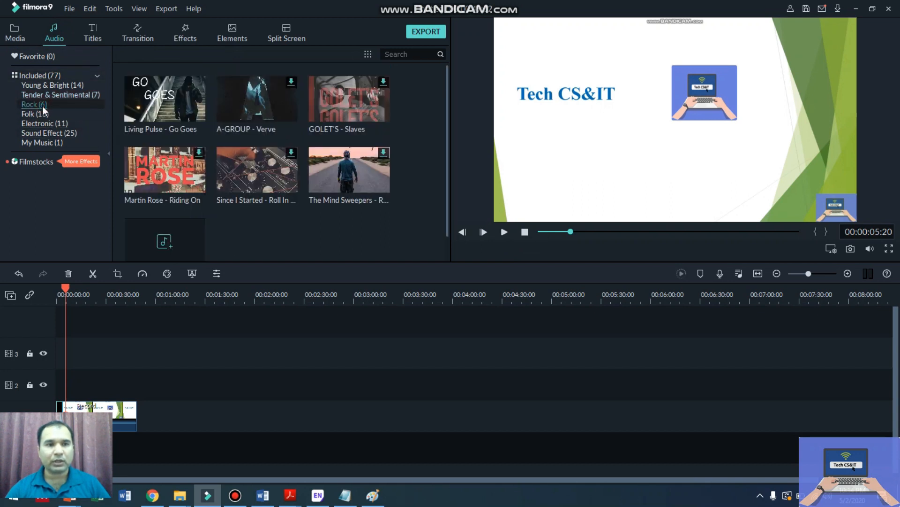
pyautogui.click(41, 115)
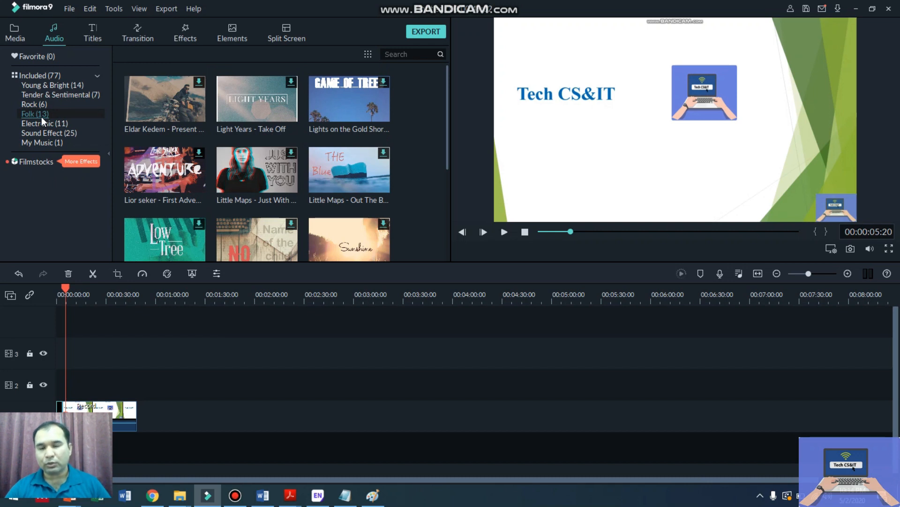
pyautogui.click(65, 94)
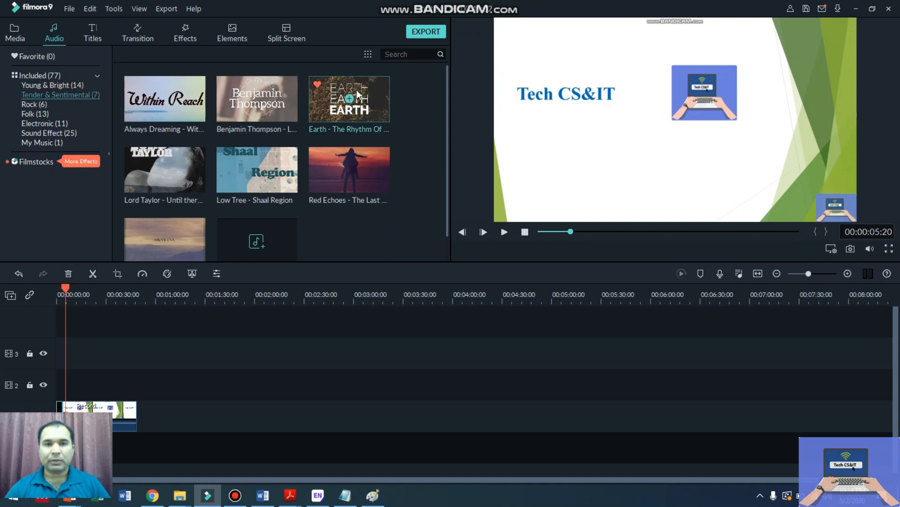
pyautogui.moveTo(359, 97); pyautogui.dragTo(63, 447)
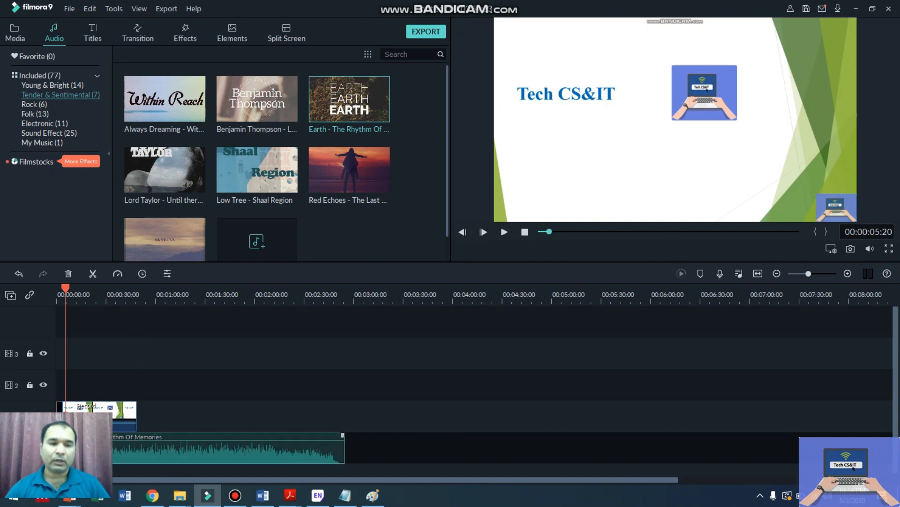
# Return the playhead to the start and play the clips with the background music, pausing at 00:00:25:21.
pyautogui.moveTo(65, 288); pyautogui.dragTo(57, 288)
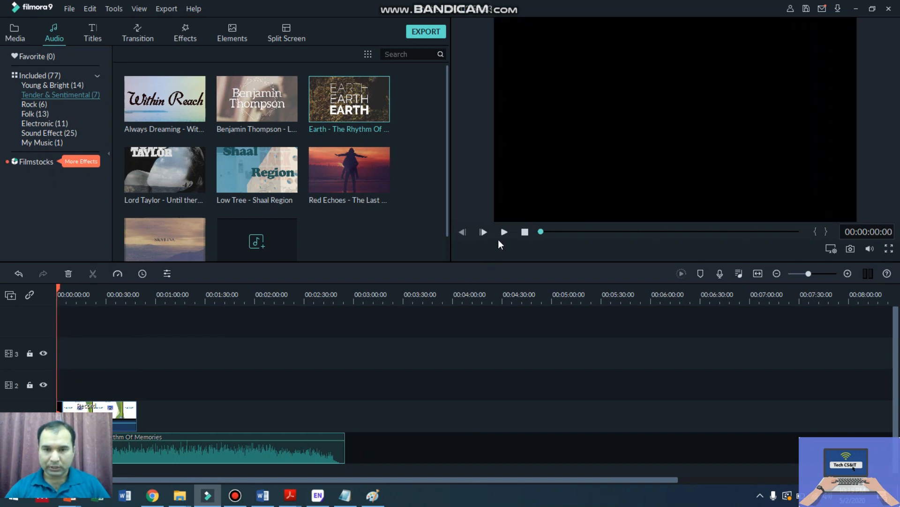
pyautogui.click(502, 237)
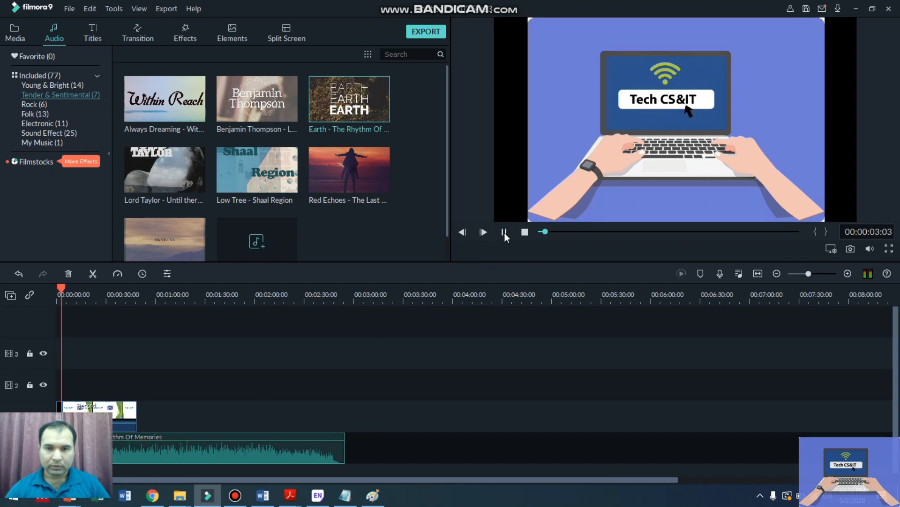
pyautogui.click(504, 232)
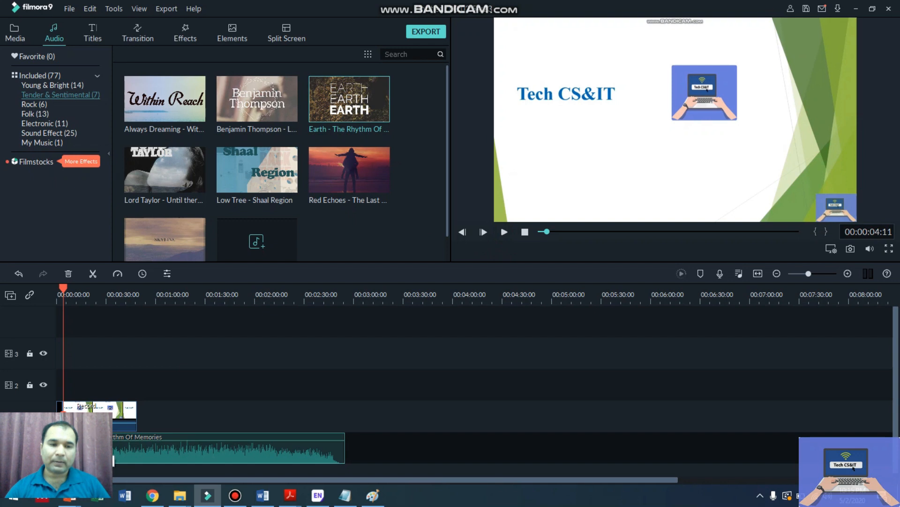
pyautogui.click(506, 232)
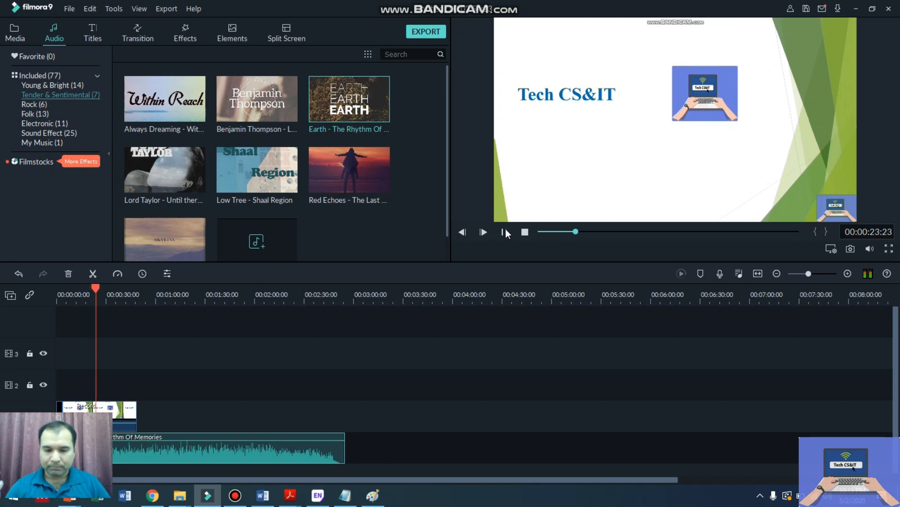
pyautogui.click(505, 232)
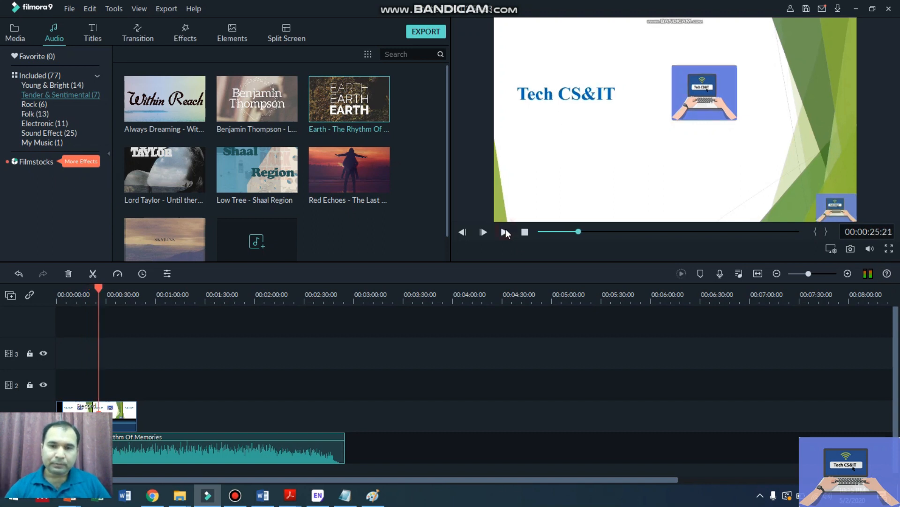
# Skim the playback to where the Record clip ends and the music continues, and pause at 00:00:49:08.
pyautogui.click(504, 232)
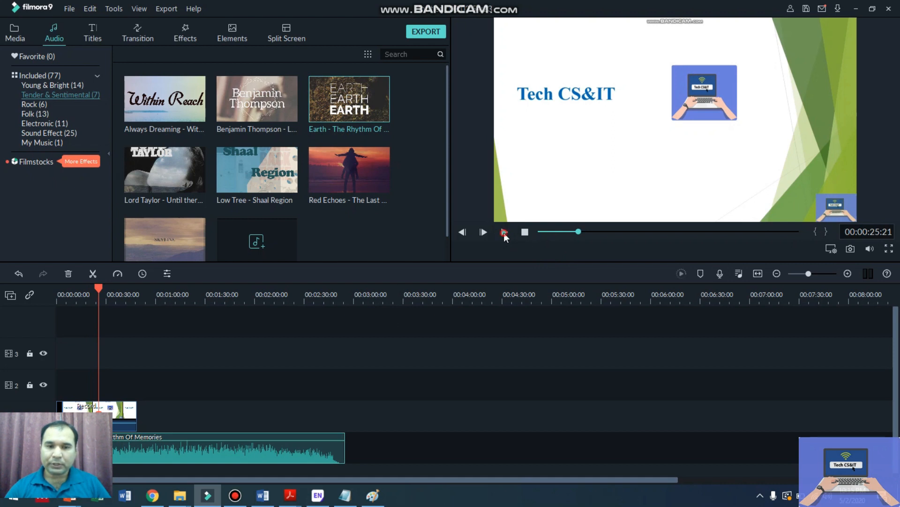
pyautogui.click(596, 232)
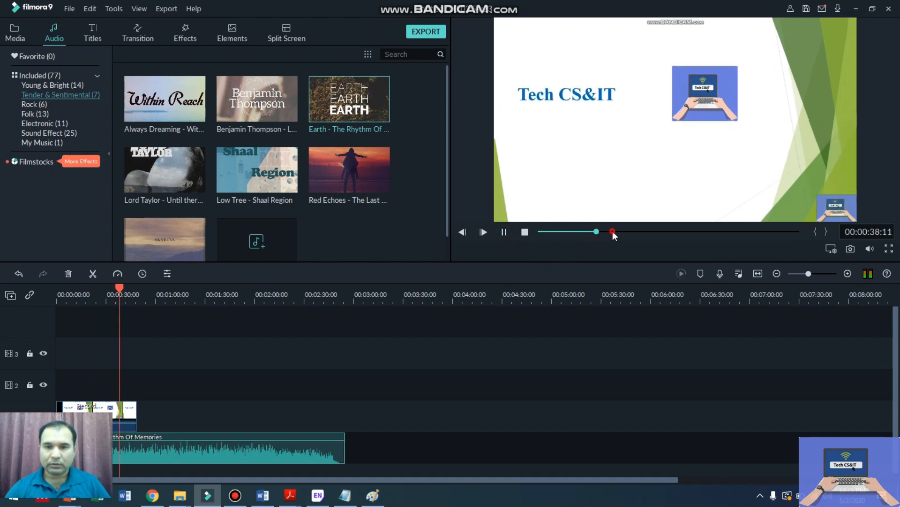
pyautogui.click(613, 230)
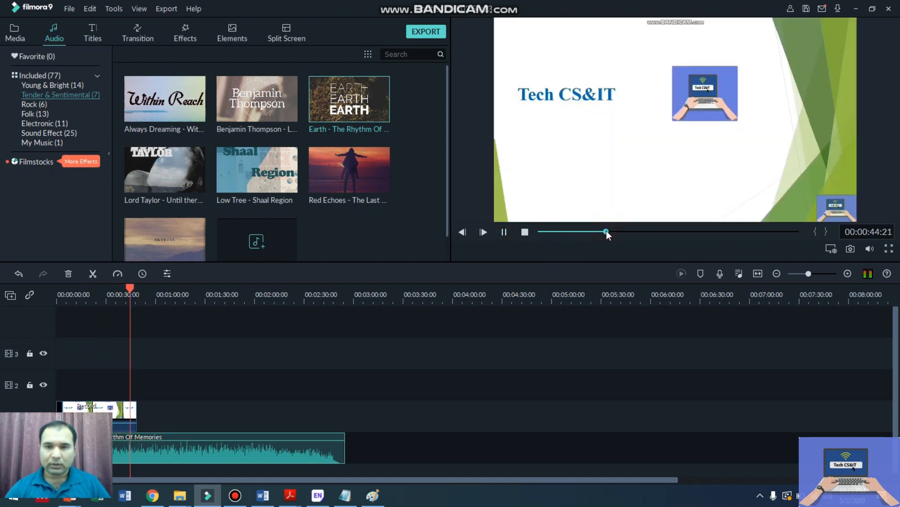
pyautogui.click(614, 232)
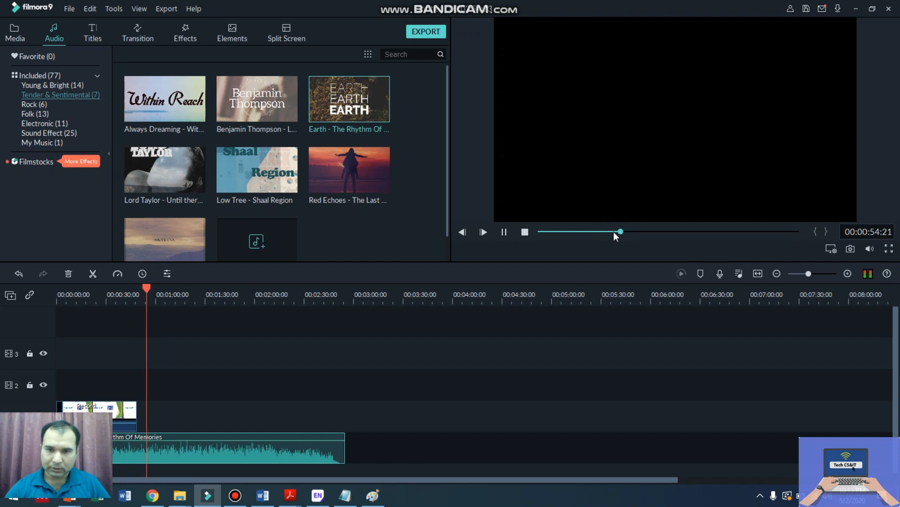
pyautogui.moveTo(614, 232); pyautogui.dragTo(604, 231)
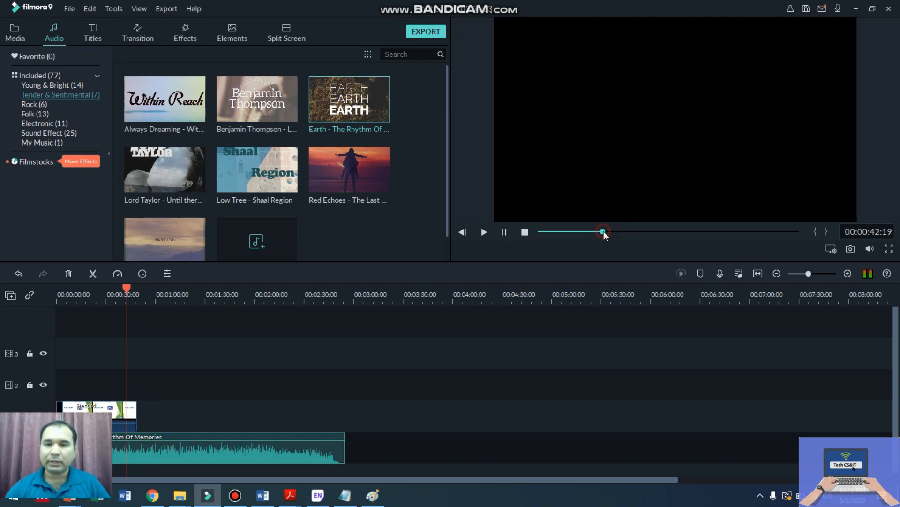
pyautogui.click(505, 233)
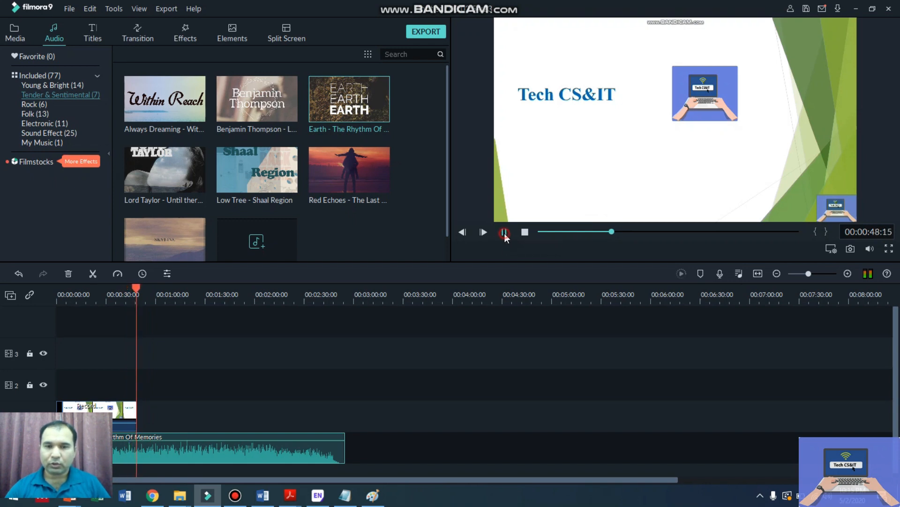
pyautogui.click(504, 232)
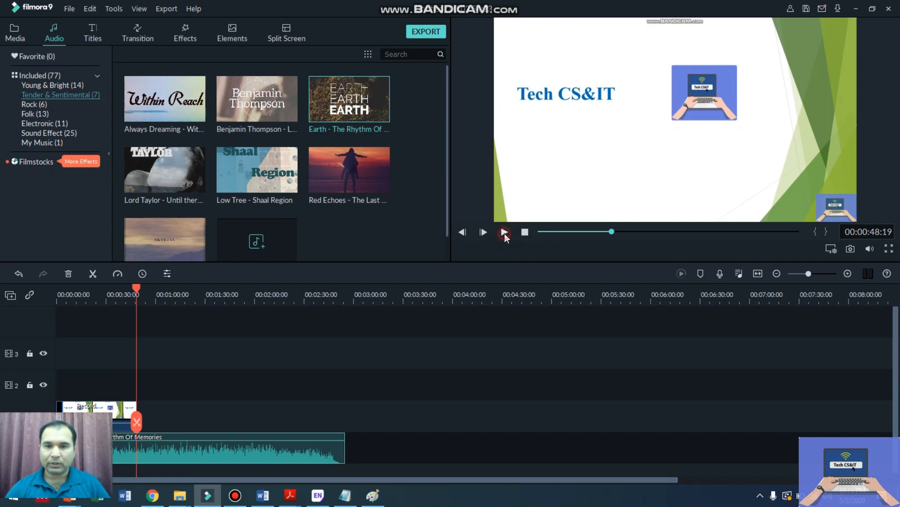
pyautogui.click(504, 234)
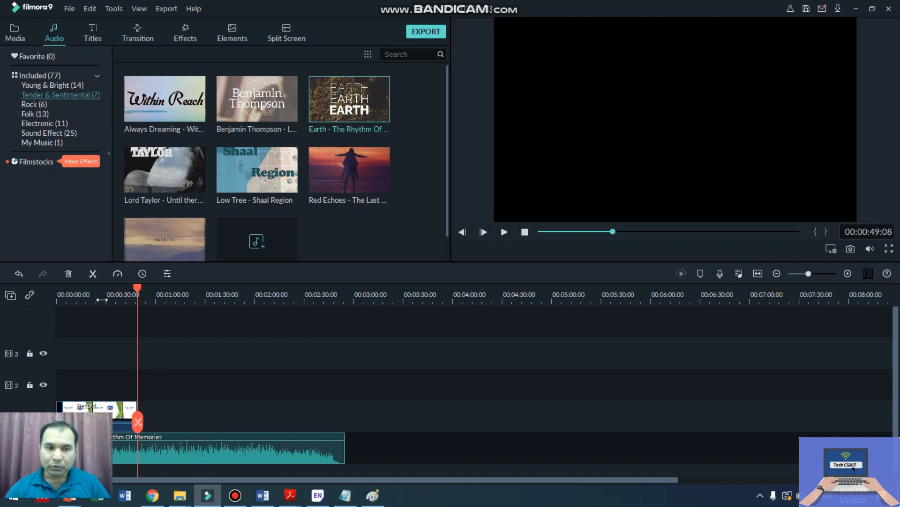
# Split the background music where the Record clip ends, delete the remaining music, and play the ending from 00:00:45:17.
pyautogui.click(94, 274)
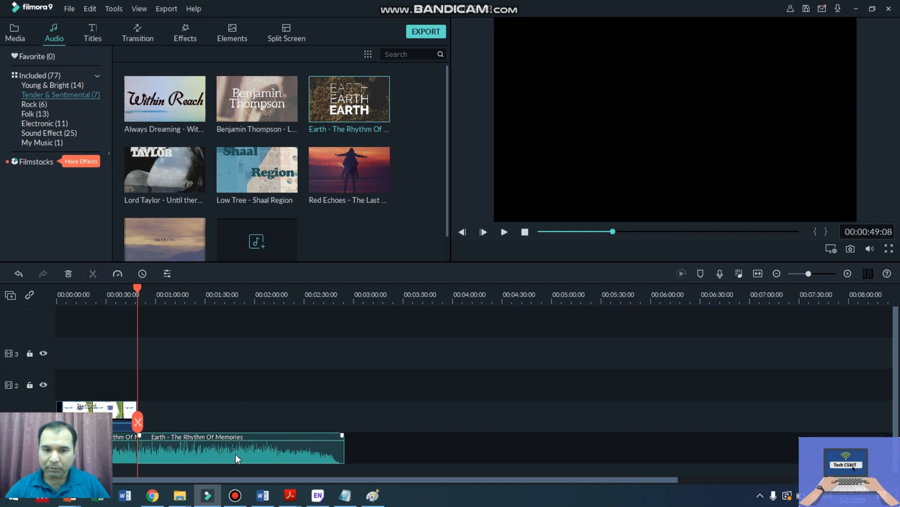
pyautogui.click(68, 273)
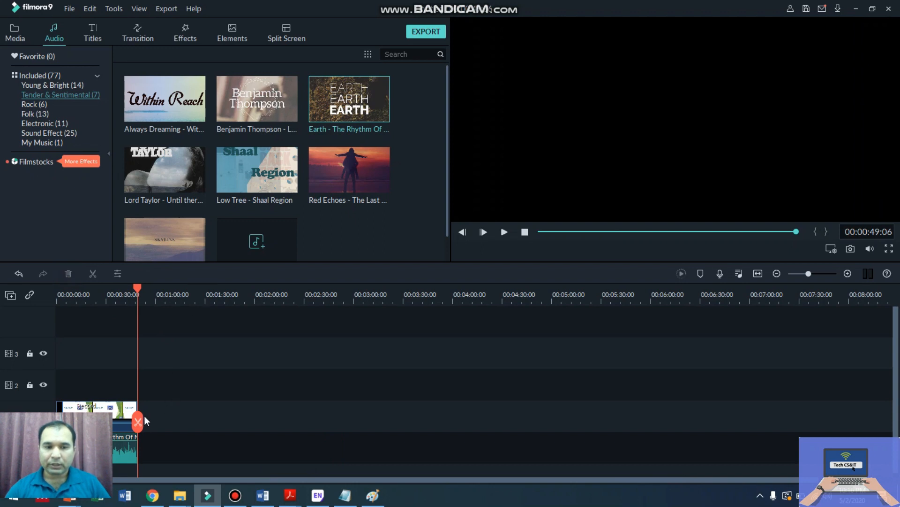
pyautogui.moveTo(144, 416); pyautogui.dragTo(139, 416)
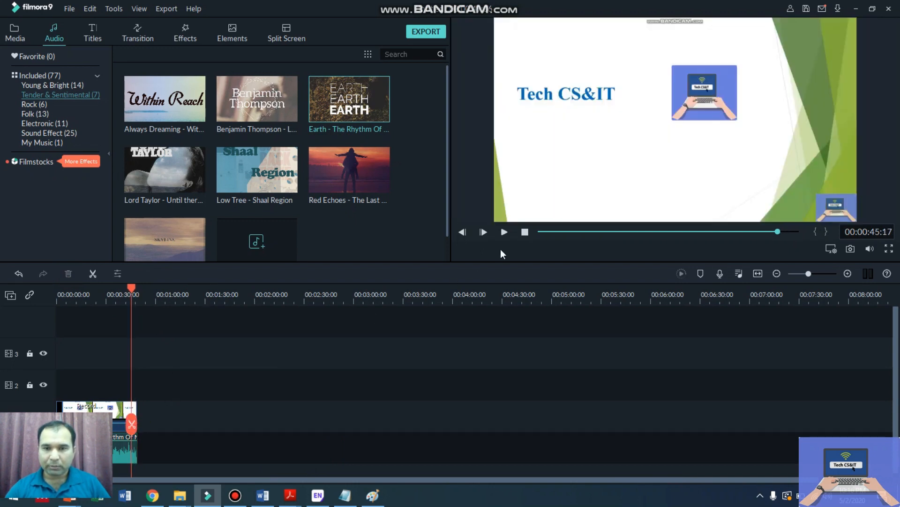
pyautogui.click(505, 233)
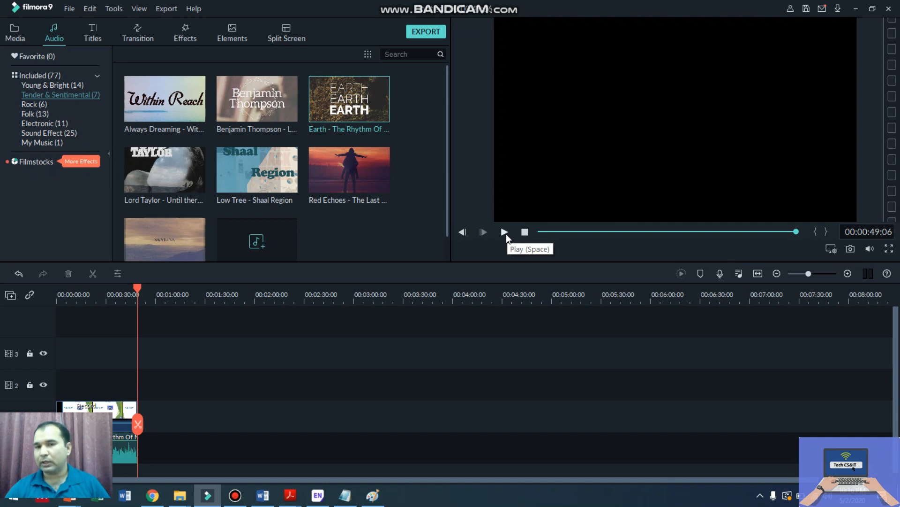
# Move the playhead back to 00:00:00:08 and play the clips with the trimmed music, pausing at 00:00:08:07.
pyautogui.moveTo(137, 427); pyautogui.dragTo(56, 424)
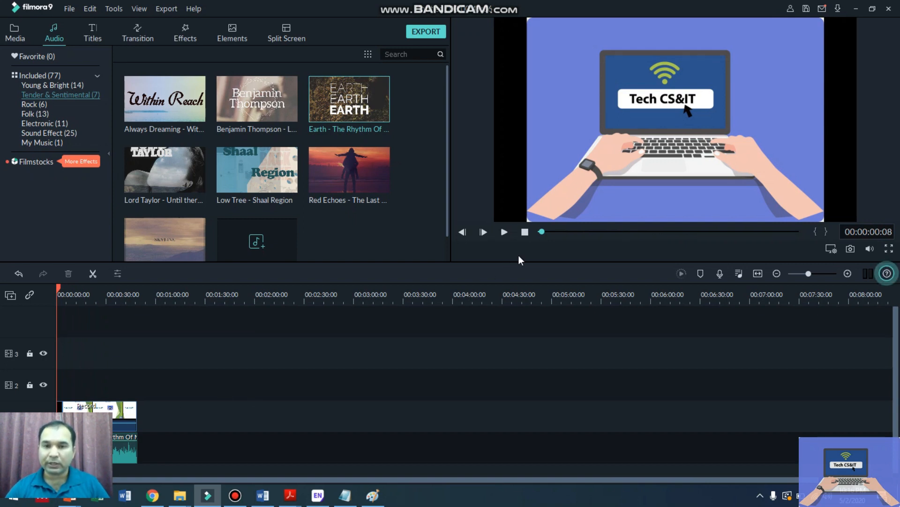
pyautogui.click(505, 233)
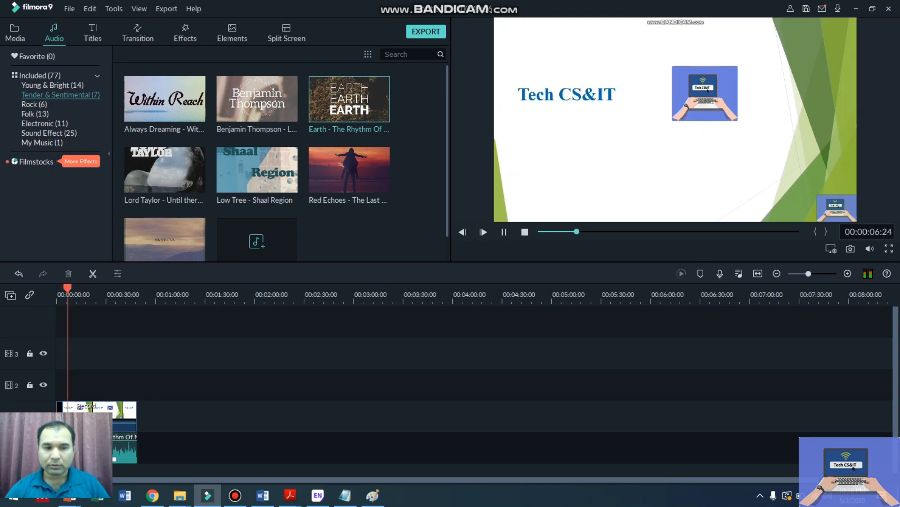
pyautogui.press('space')
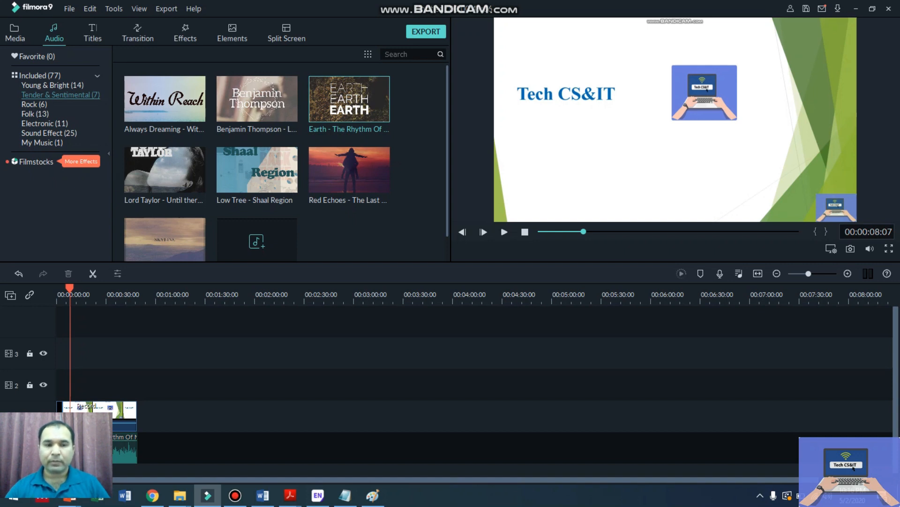
# Return the playhead to 00:00:00:00 and replay the clips with the trimmed music, pausing at 00:00:11:07.
pyautogui.press('Home')
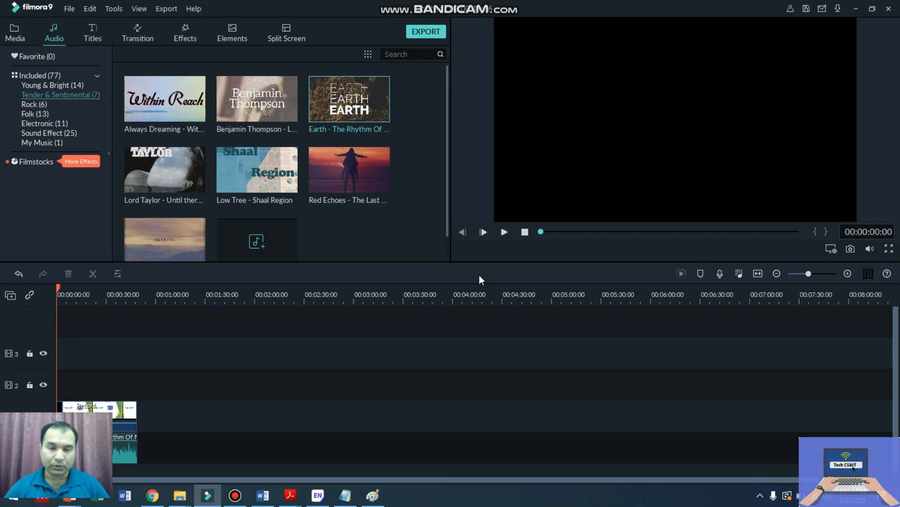
pyautogui.click(505, 234)
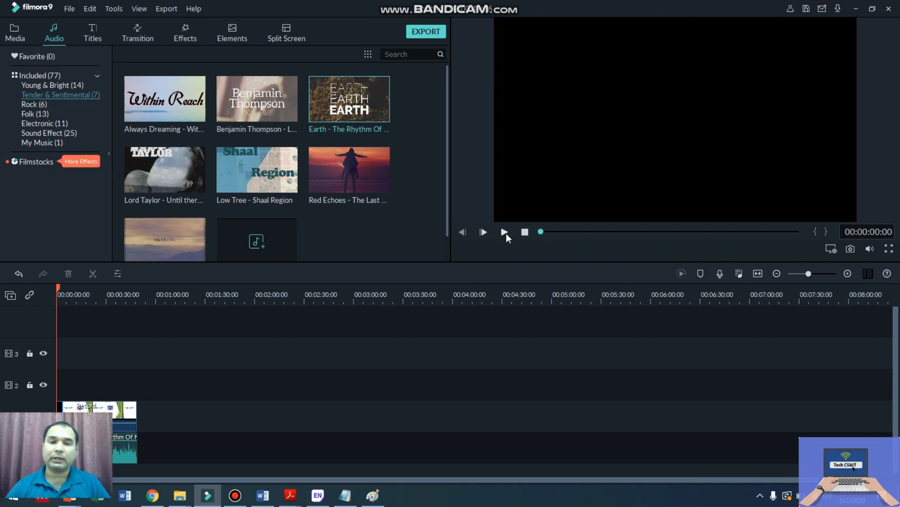
pyautogui.click(504, 233)
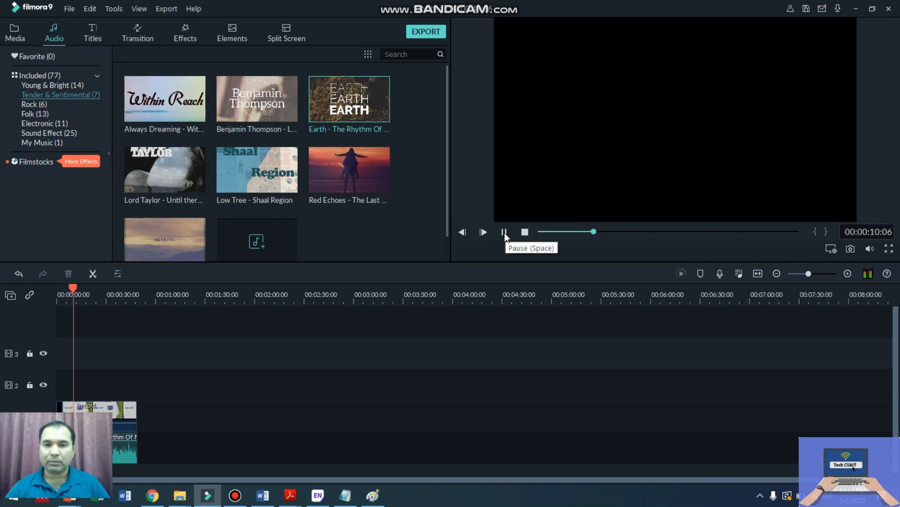
pyautogui.click(505, 233)
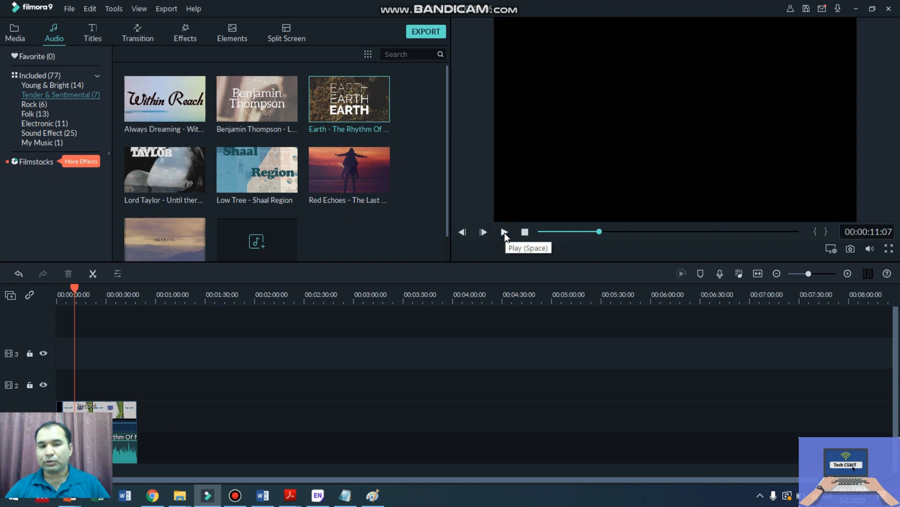